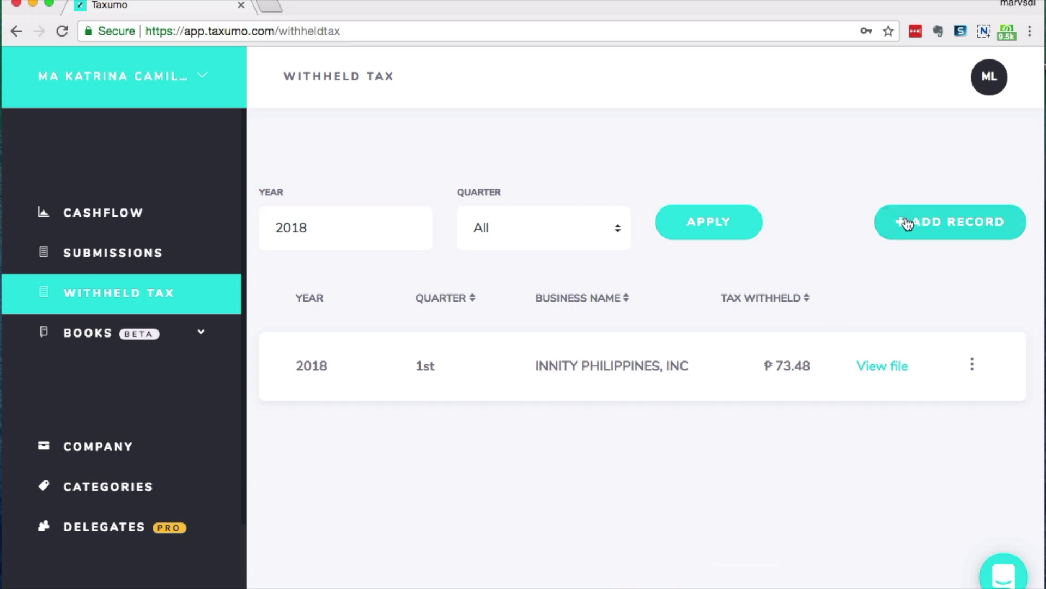
Start a new withheld tax record for 2018 and set its quarter to 2nd Quarter.
{"action": "left_click", "coordinate": [922, 223]}
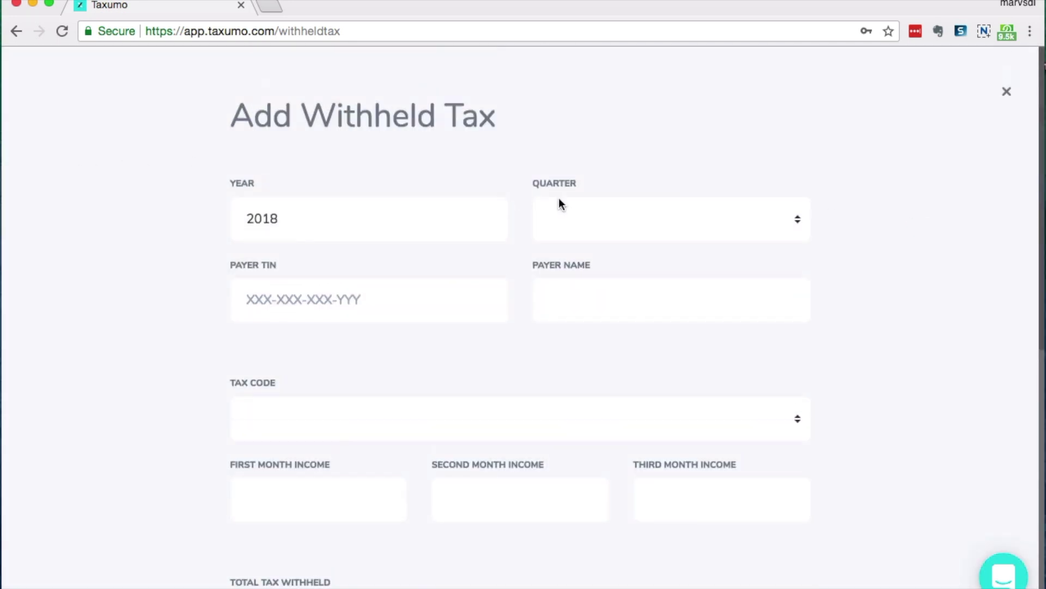
{"action": "left_click", "coordinate": [744, 235]}
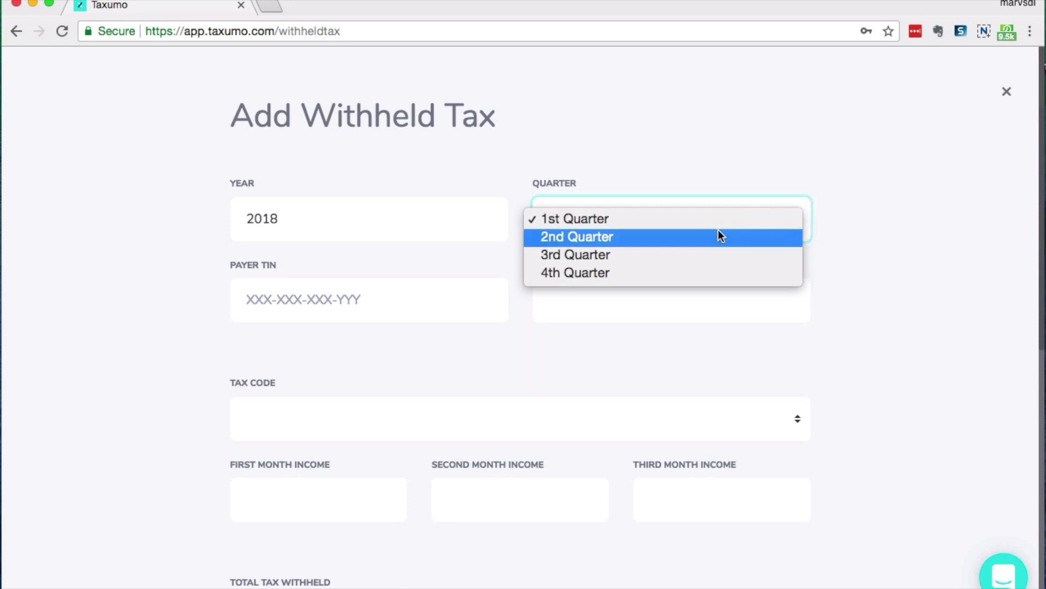
{"action": "left_click", "coordinate": [718, 237]}
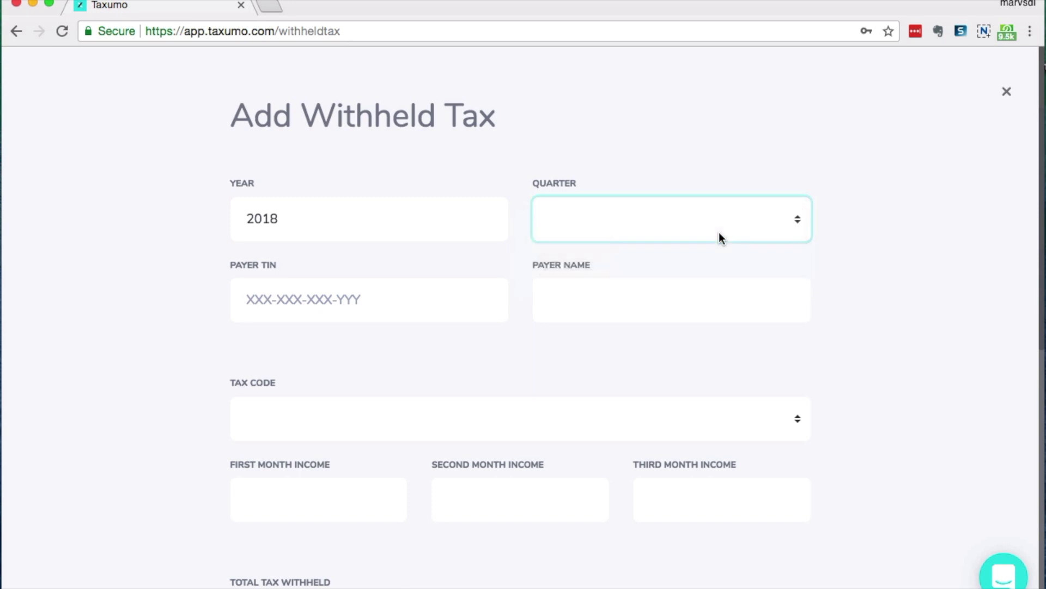
Fill in the payer's TIN and enter Mcdo Pancake as the payer name.
{"action": "left_click", "coordinate": [399, 288]}
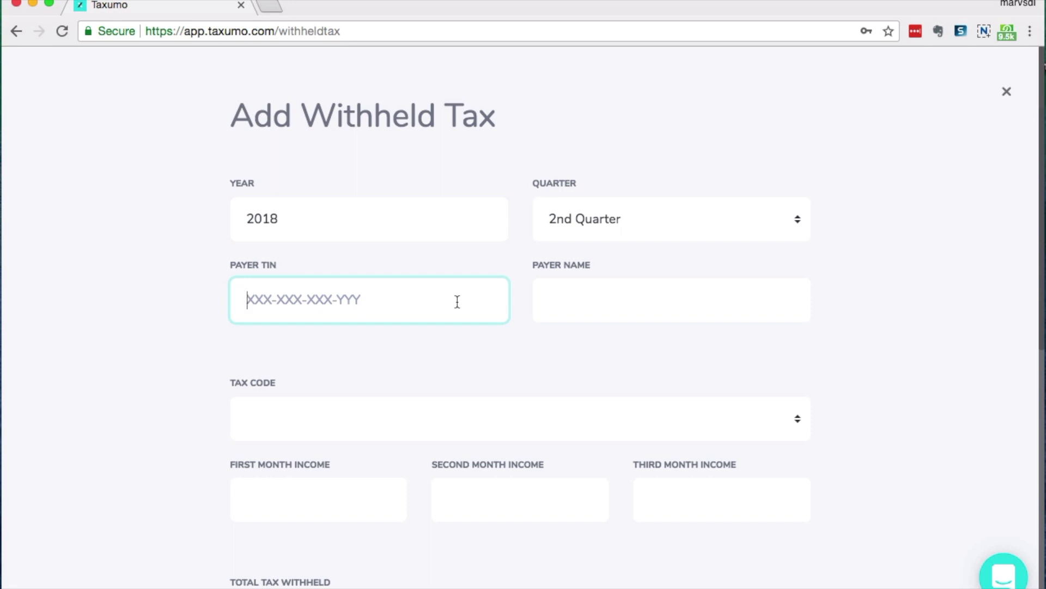
{"action": "type", "text": "123-45"}
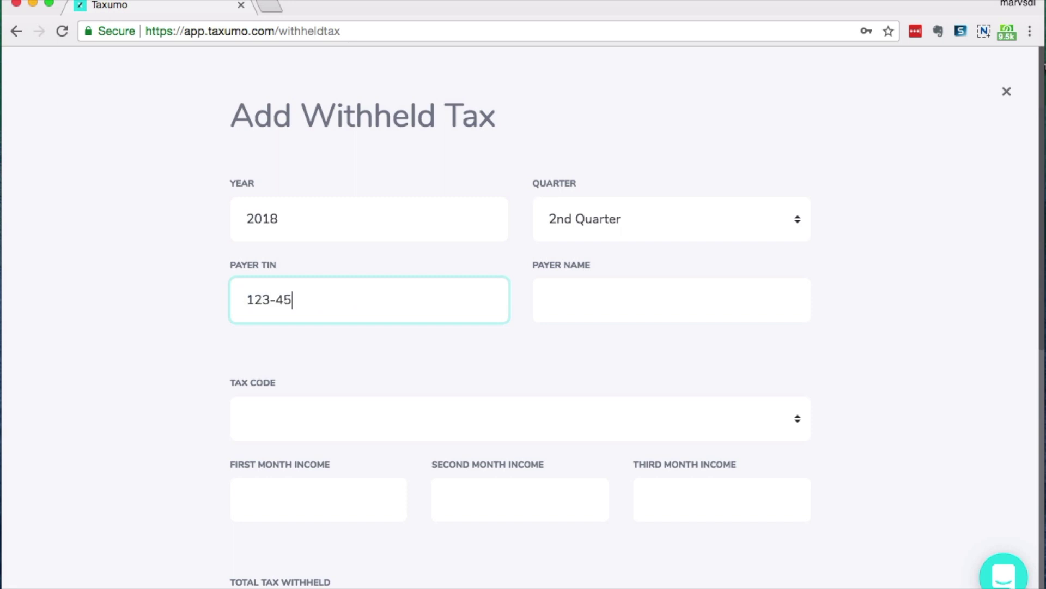
{"action": "type", "text": "6-788-91234"}
{"action": "left_click", "coordinate": [549, 300]}
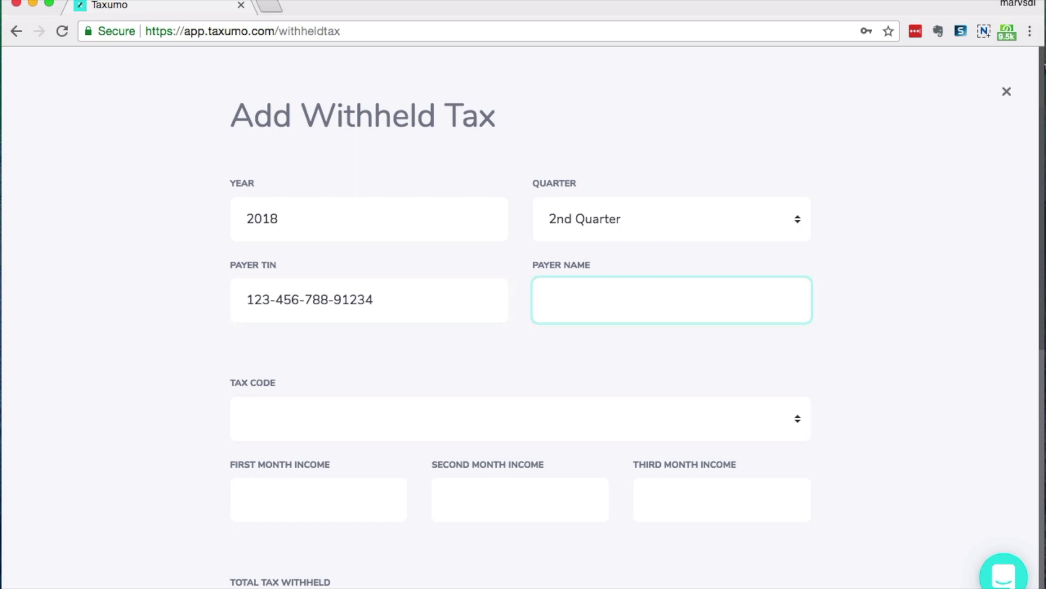
{"action": "type", "text": "Mcdo Pancake"}
{"action": "key", "text": "Tab"}
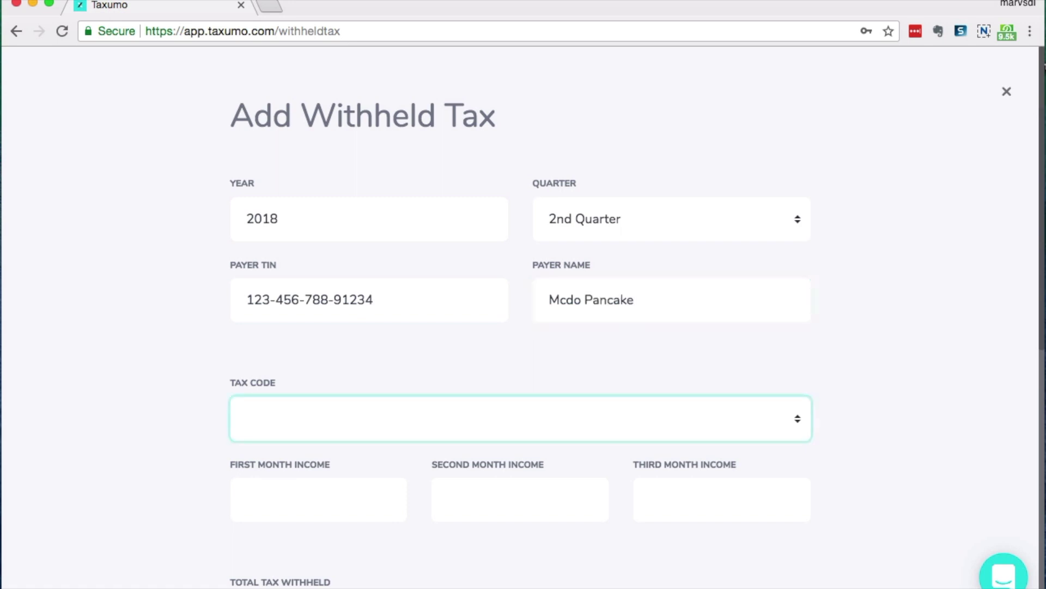
Set the tax code to WI120 - Income payments to prime contractors/sub-contractors - Individual.
{"action": "left_click", "coordinate": [757, 434]}
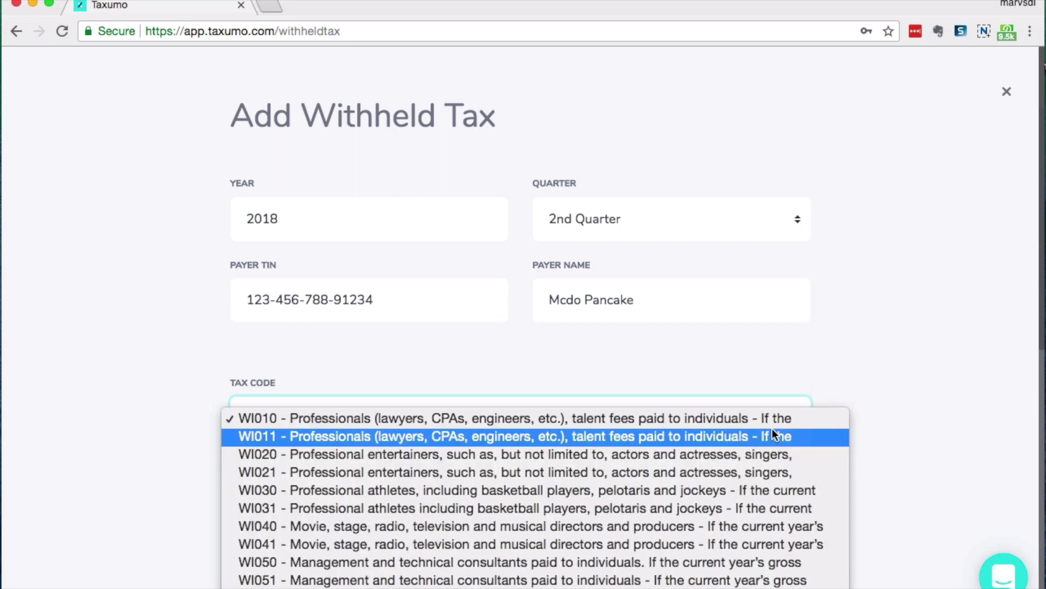
{"action": "scroll", "coordinate": [846, 495], "scroll_direction": "down", "scroll_amount": 5}
{"action": "scroll", "coordinate": [583, 430], "scroll_direction": "down", "scroll_amount": 1}
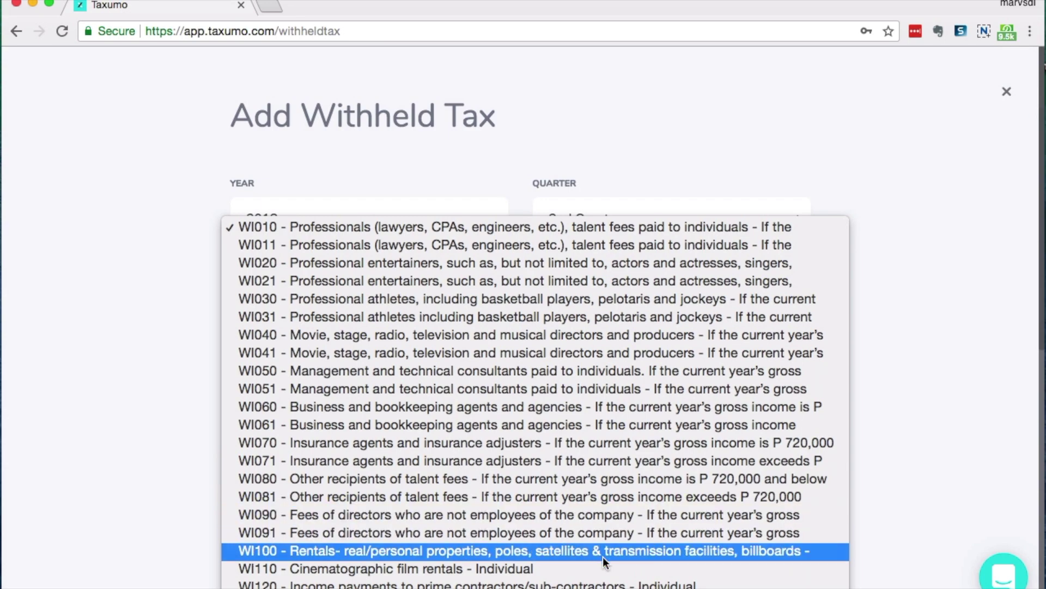
{"action": "scroll", "coordinate": [600, 554], "scroll_direction": "down", "scroll_amount": 3}
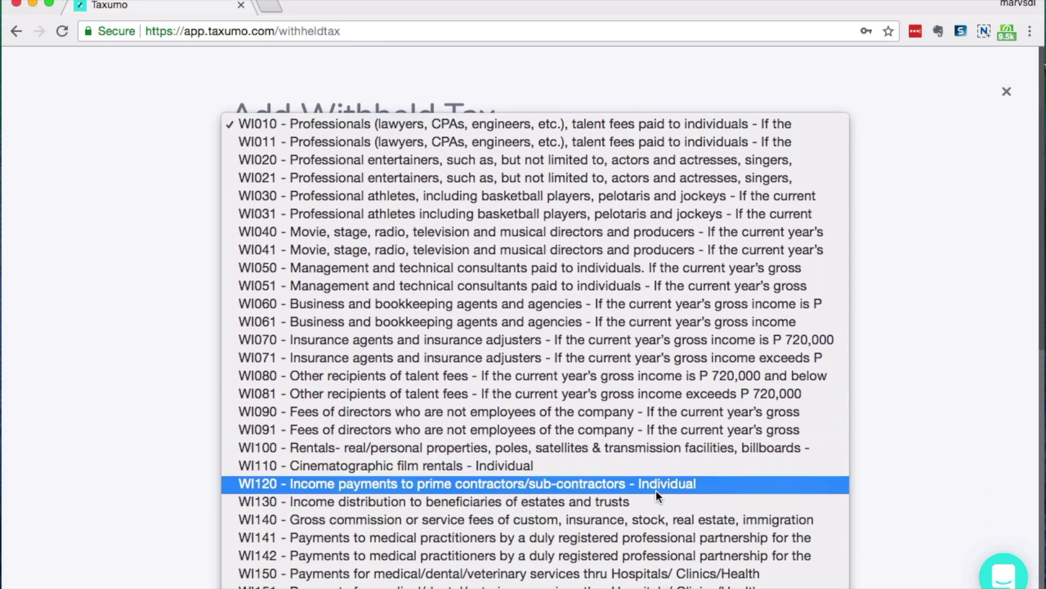
{"action": "left_click", "coordinate": [655, 486]}
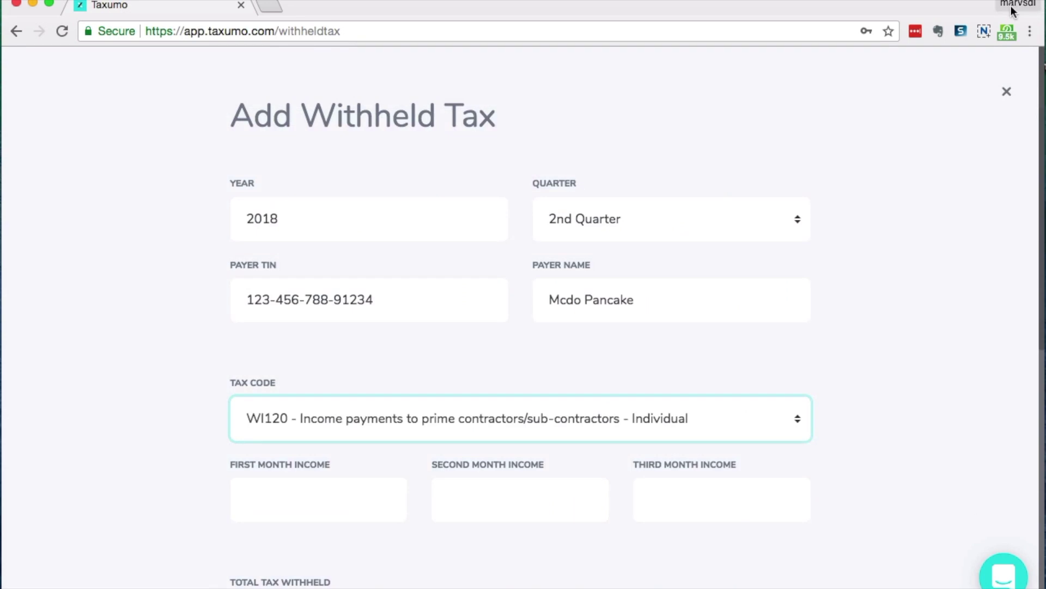
{"action": "left_click", "coordinate": [939, 111]}
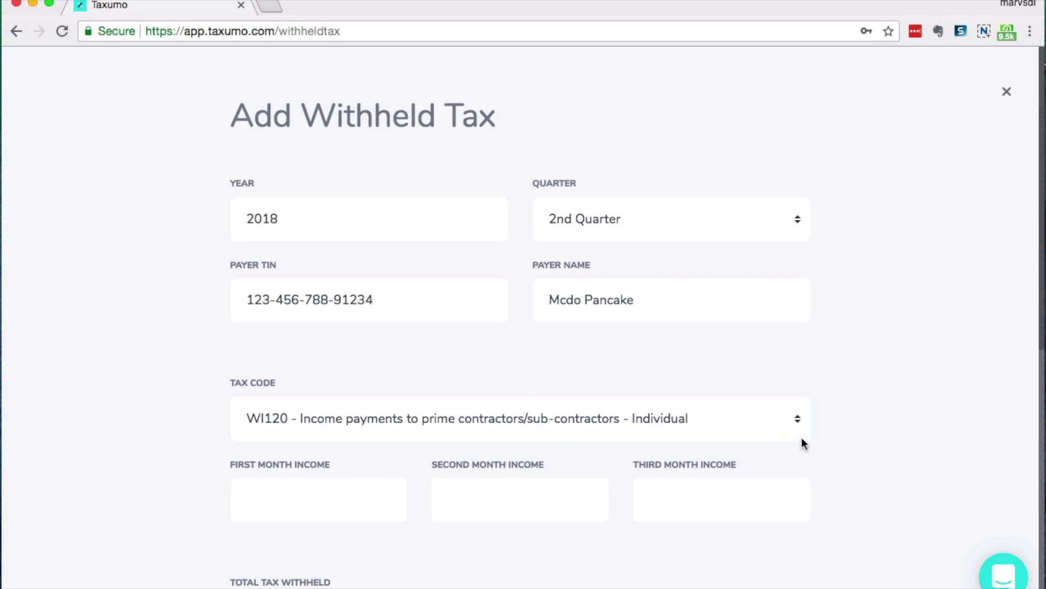
Enter 25000 as the third month income and 1600 as the total tax withheld.
{"action": "left_click", "coordinate": [713, 499]}
{"action": "type", "text": "2"}
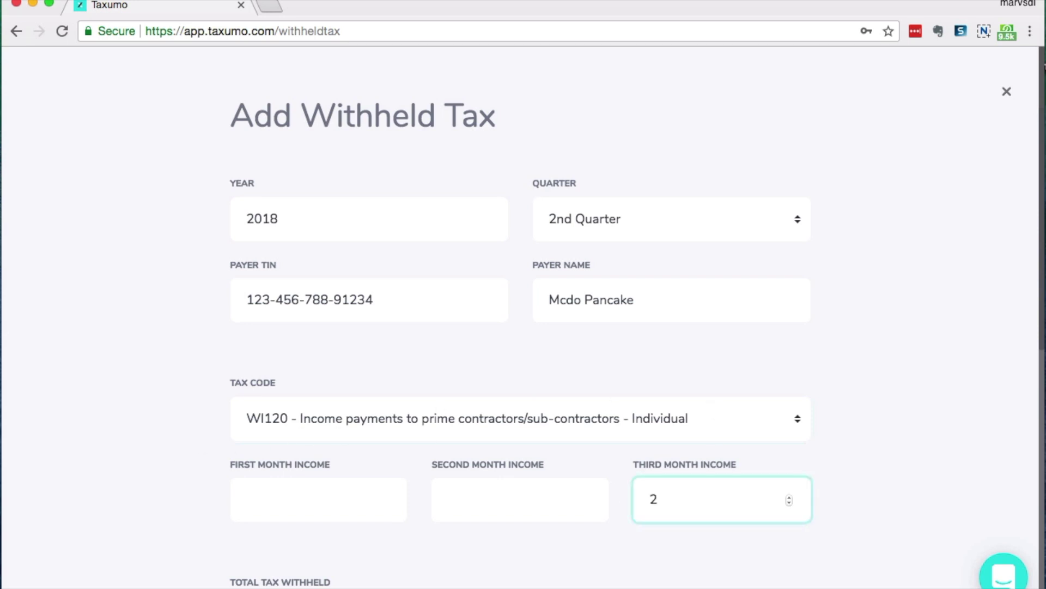
{"action": "type", "text": "50000"}
{"action": "key", "text": "BackSpace"}
{"action": "key", "text": "Tab"}
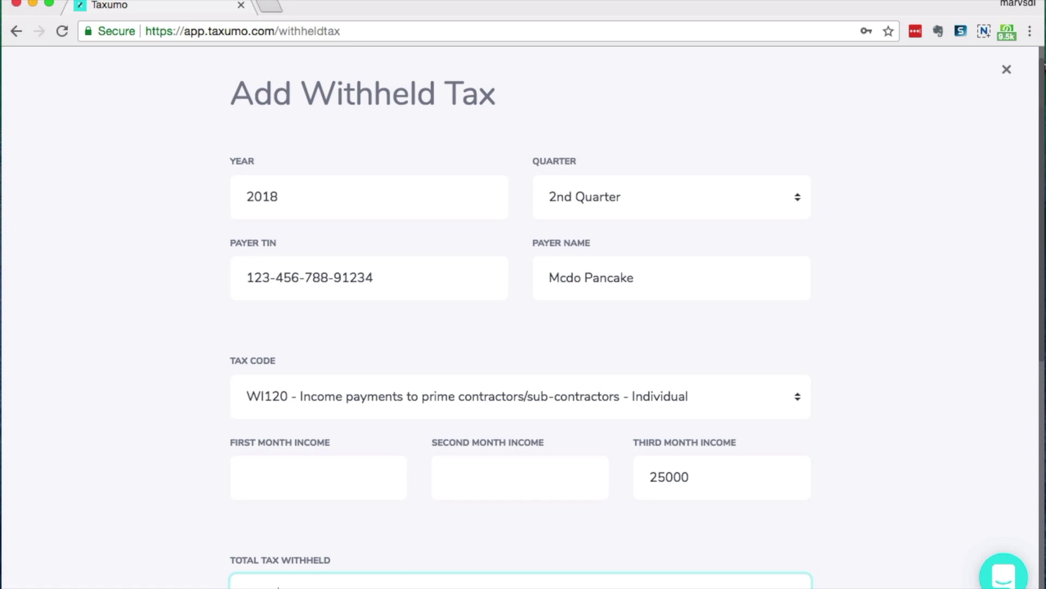
{"action": "key", "text": "Tab"}
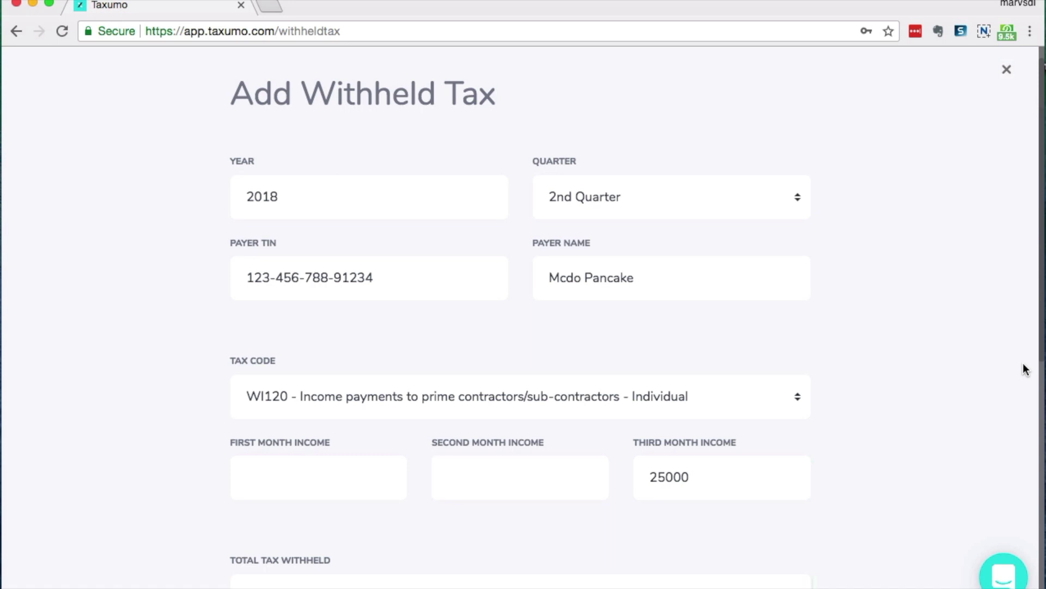
Submit the completed withheld tax record.
{"action": "scroll", "coordinate": [1025, 370], "scroll_direction": "down", "scroll_amount": 5}
{"action": "scroll", "coordinate": [1026, 369], "scroll_direction": "down", "scroll_amount": 4}
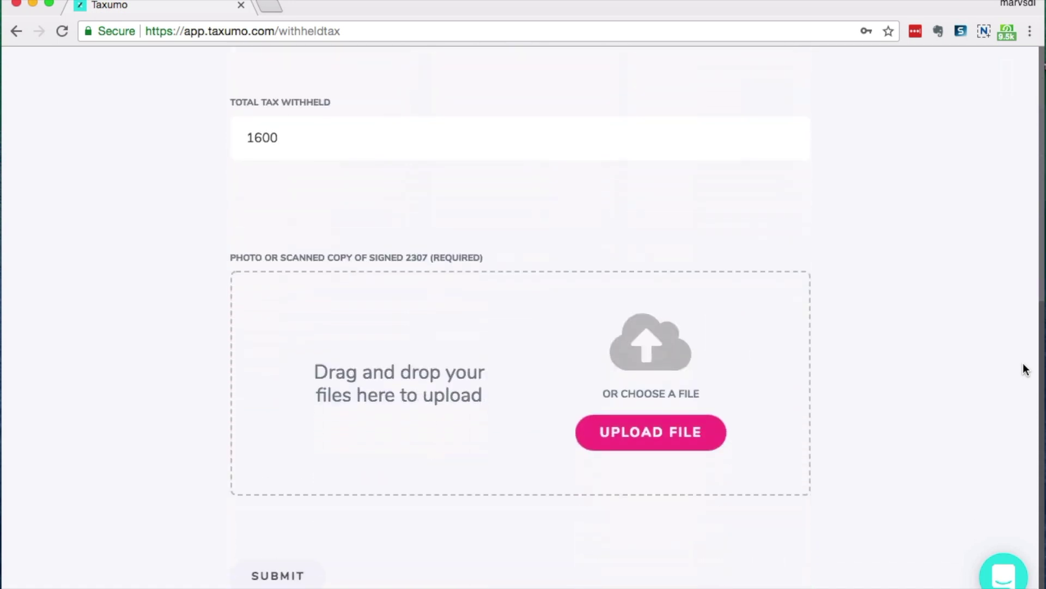
{"action": "scroll", "coordinate": [1025, 370], "scroll_direction": "down", "scroll_amount": 1}
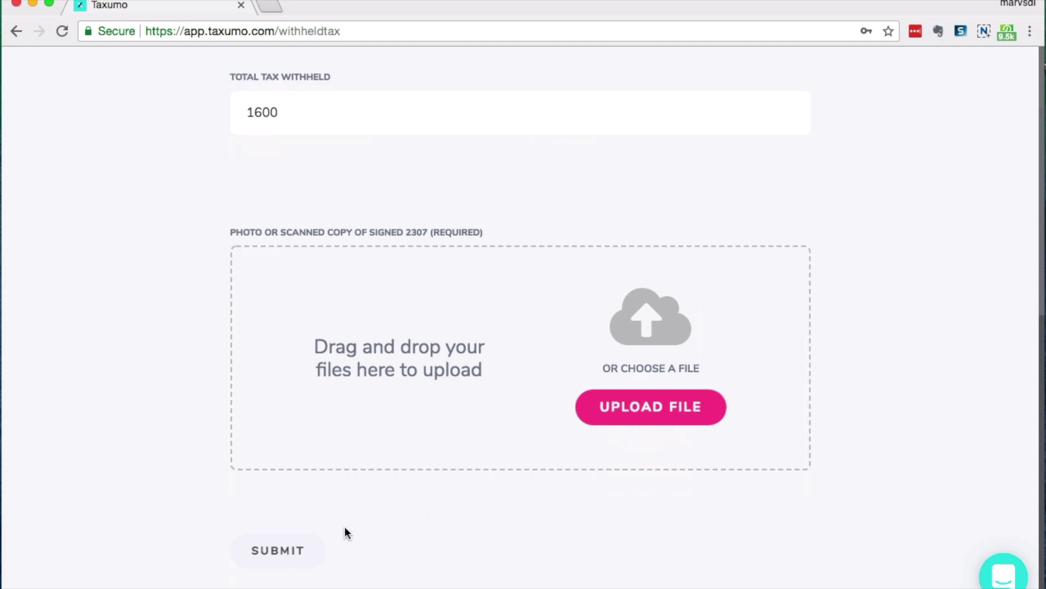
{"action": "left_click", "coordinate": [269, 551]}
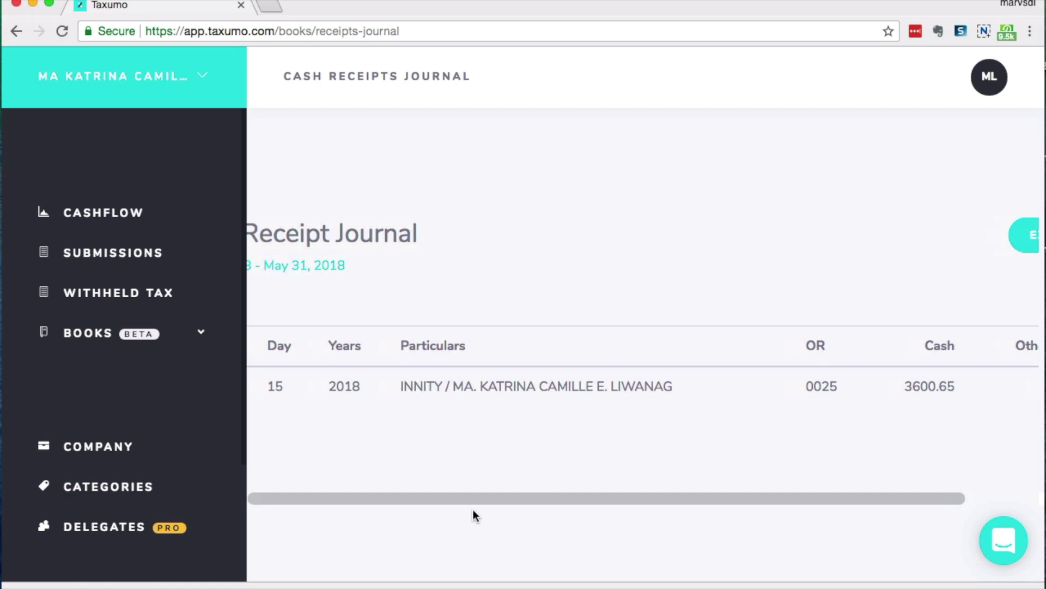
Export the cash receipt journal and save it to the Desktop as CRJ_20180101-20180531.csv.
{"action": "left_click_drag", "start_coordinate": [473, 509], "coordinate": [570, 499]}
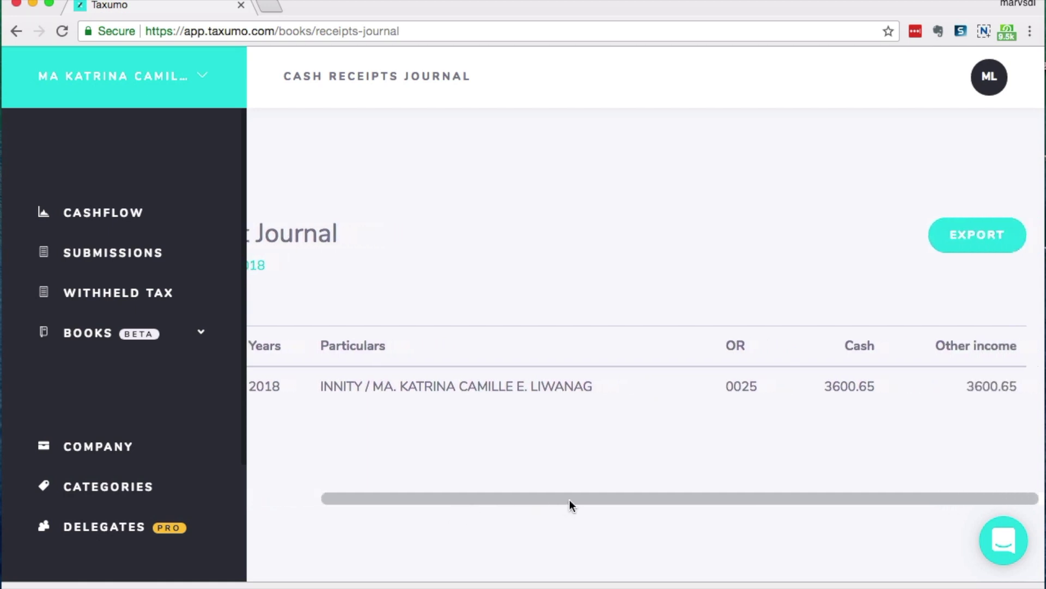
{"action": "left_click", "coordinate": [962, 246]}
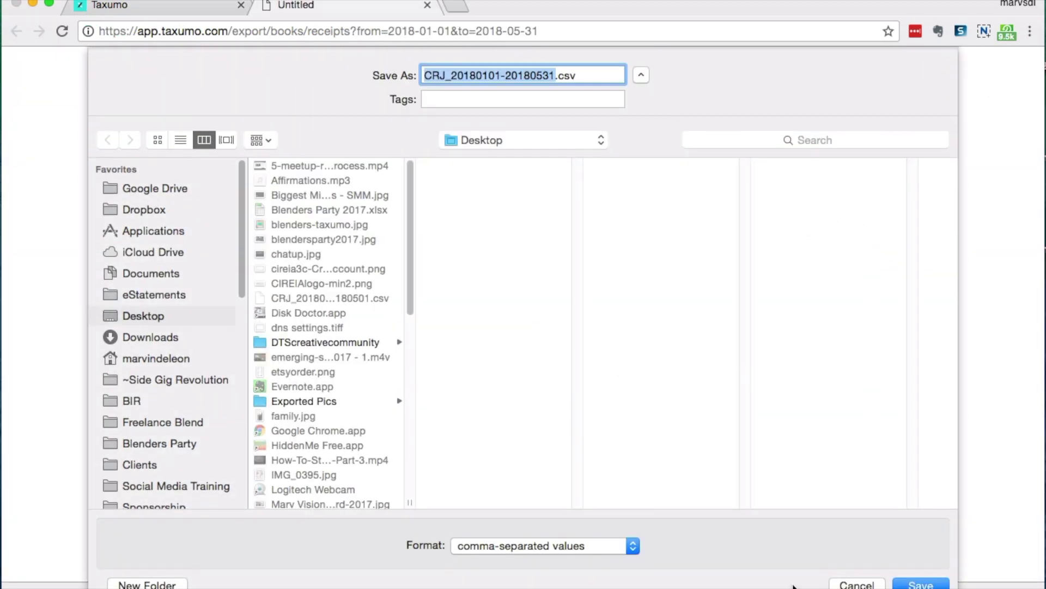
{"action": "left_click", "coordinate": [921, 583]}
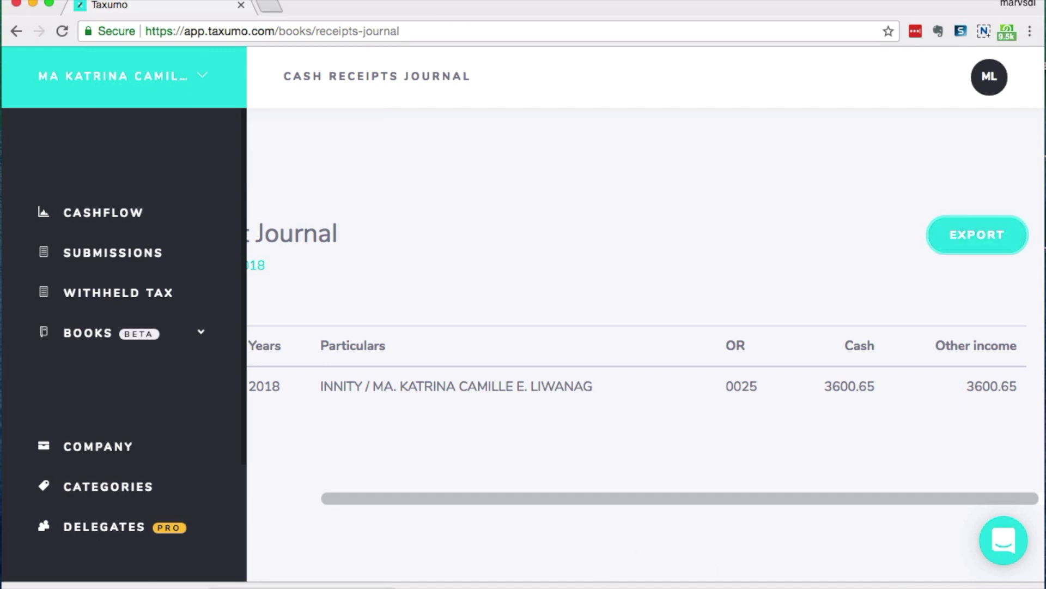
Open the exported journal CSV, examine its header and receipt entries, and close the file.
{"action": "right_click", "coordinate": [211, 583]}
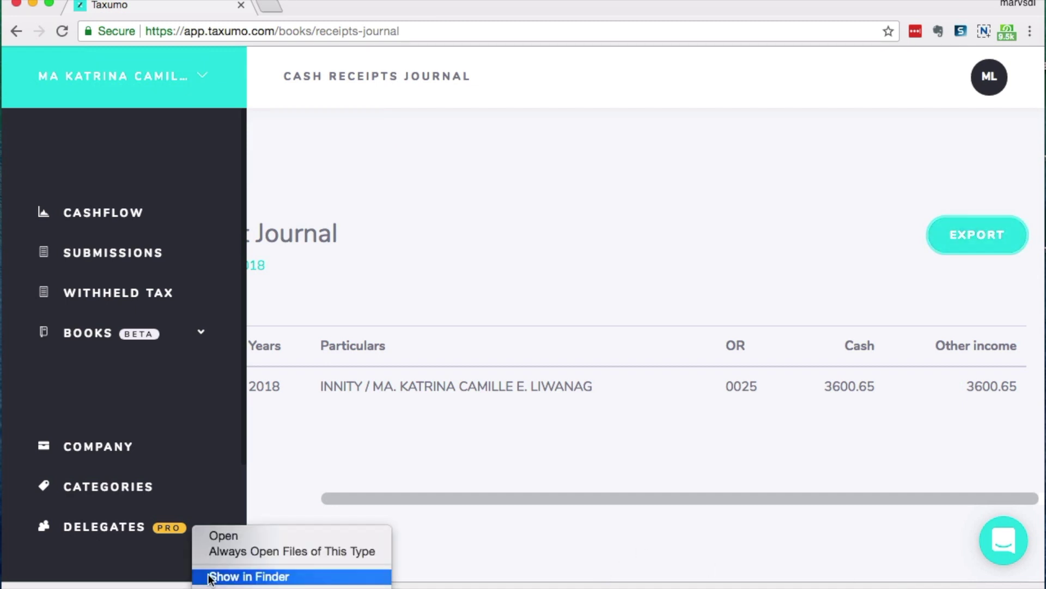
{"action": "left_click", "coordinate": [271, 539]}
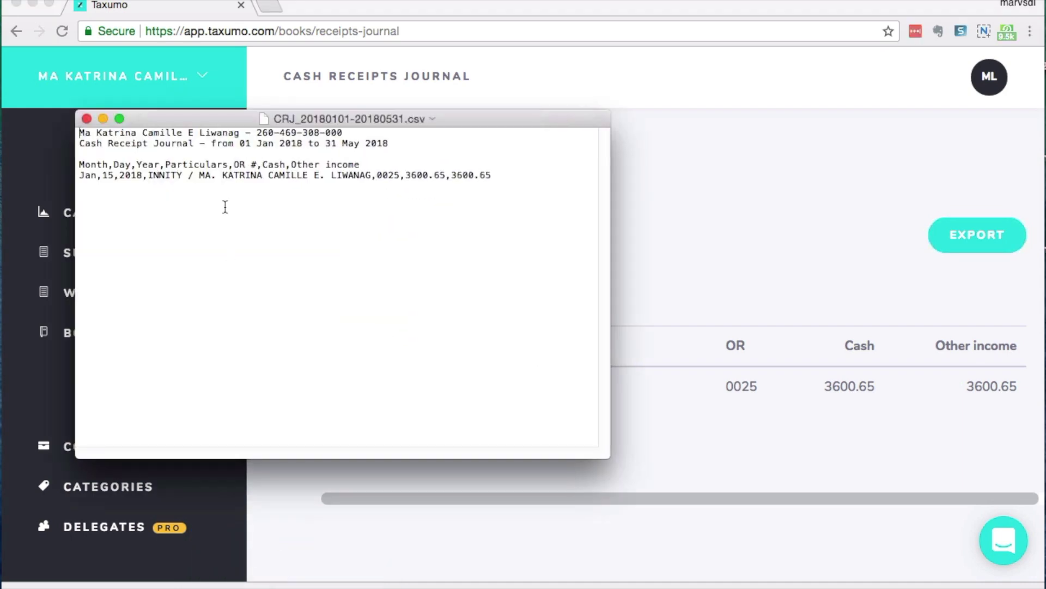
{"action": "left_click_drag", "start_coordinate": [423, 180], "coordinate": [304, 194]}
{"action": "left_click", "coordinate": [300, 193]}
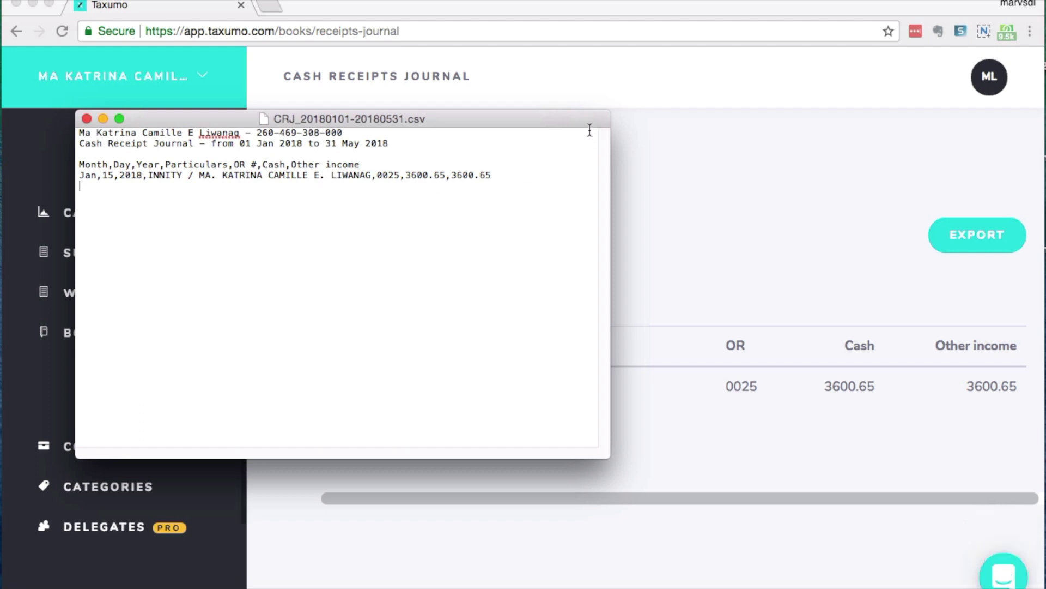
{"action": "key", "text": "Up"}
{"action": "key", "text": "Up"}
{"action": "key", "text": "Up"}
{"action": "key", "text": "Up"}
{"action": "key", "text": "super+Right"}
{"action": "left_click", "coordinate": [89, 121]}
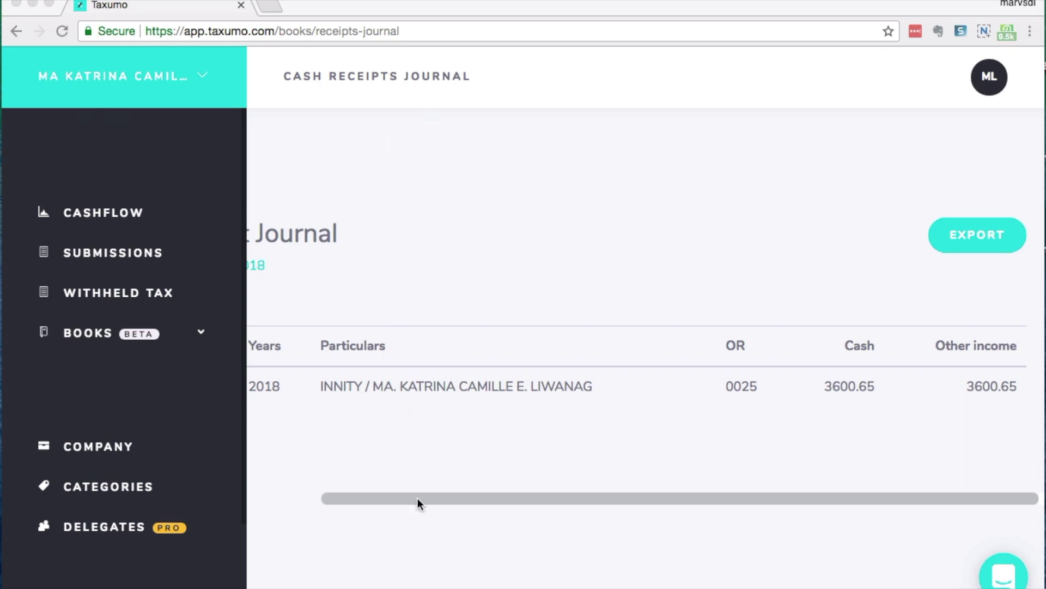
{"action": "left_click", "coordinate": [397, 500]}
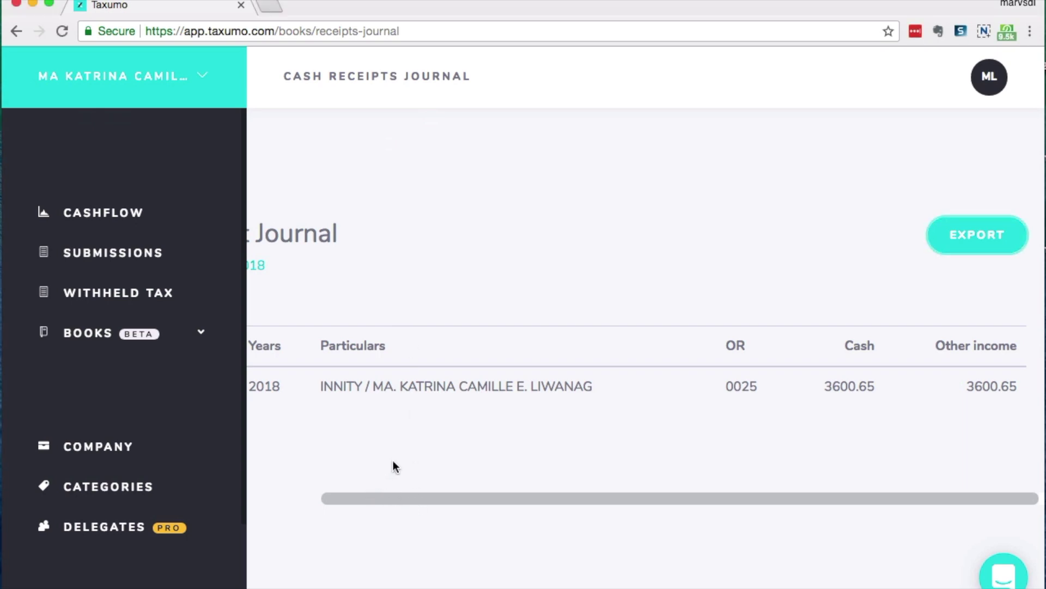
Reveal the list of books and look over the expense and income categories.
{"action": "left_click", "coordinate": [197, 335]}
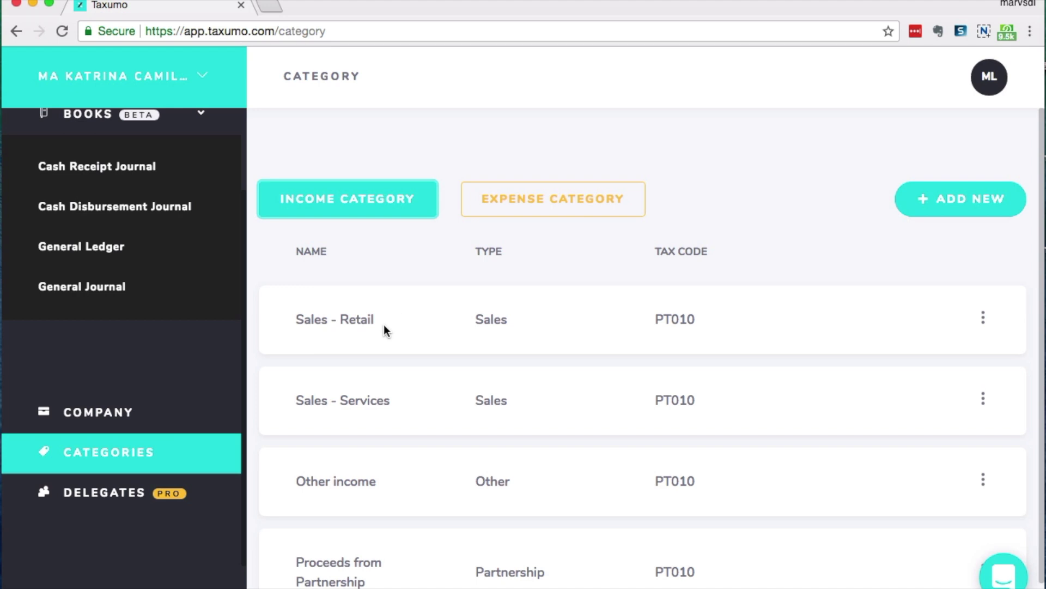
{"action": "left_click", "coordinate": [508, 214]}
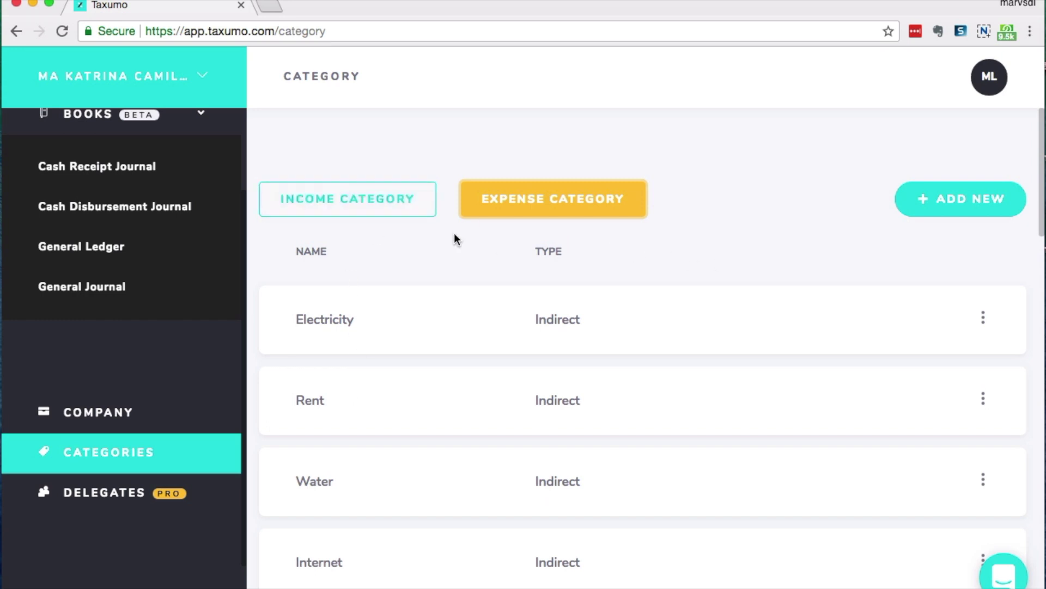
{"action": "left_click", "coordinate": [401, 209]}
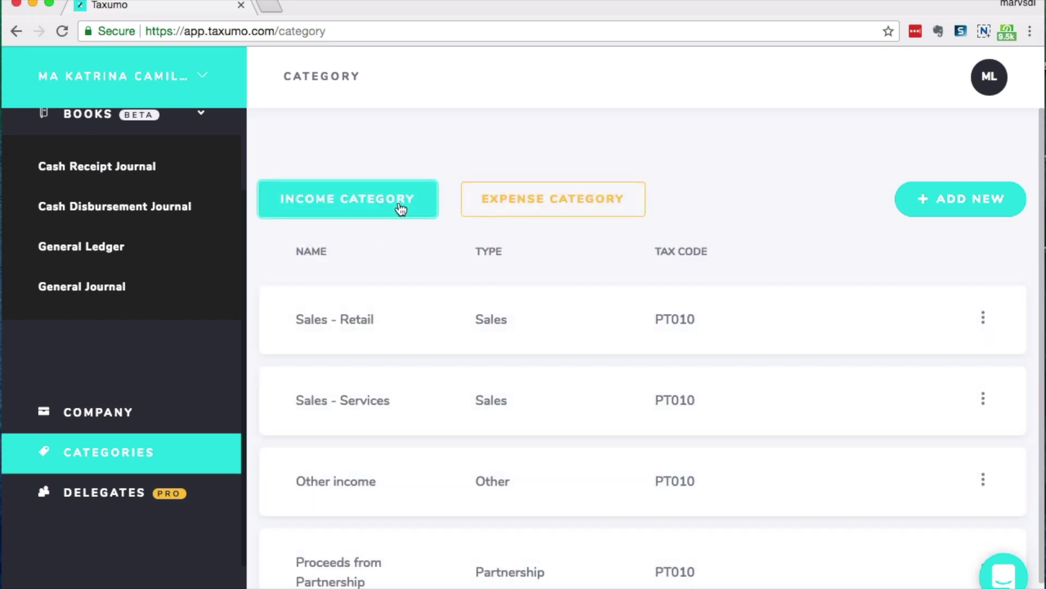
Start a new income category and name it "Insurance - Comissions".
{"action": "left_click", "coordinate": [982, 205]}
{"action": "left_click", "coordinate": [950, 238]}
{"action": "left_click", "coordinate": [433, 370]}
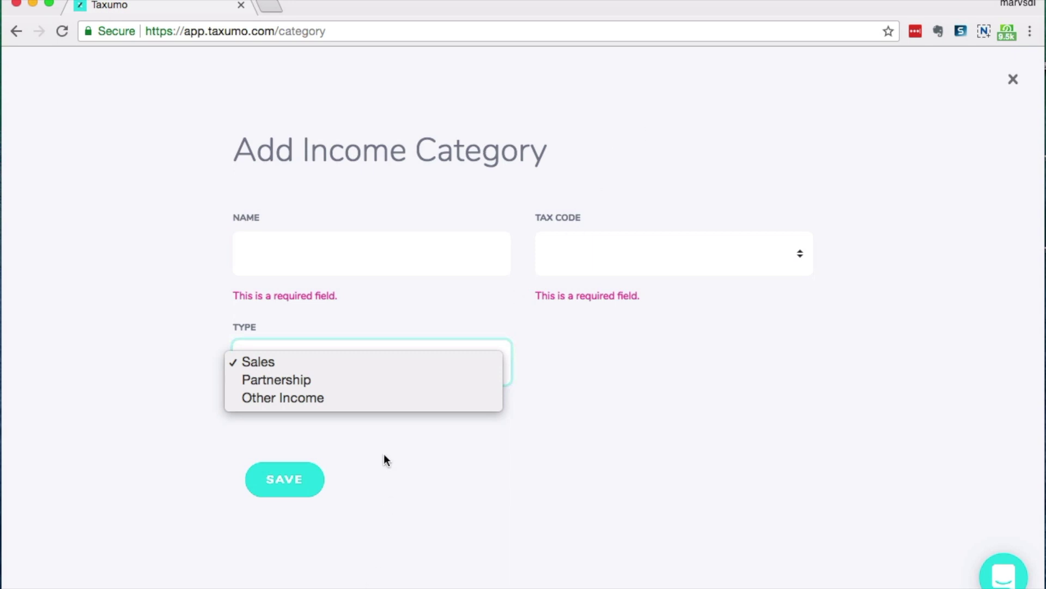
{"action": "left_click", "coordinate": [381, 251]}
{"action": "left_click", "coordinate": [344, 262]}
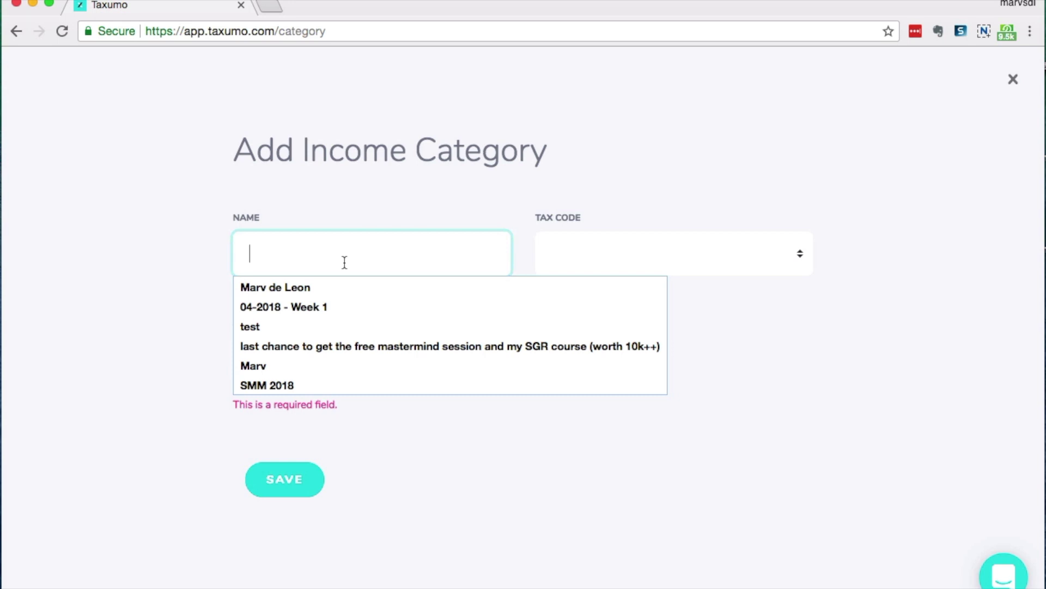
{"action": "type", "text": "Insu"}
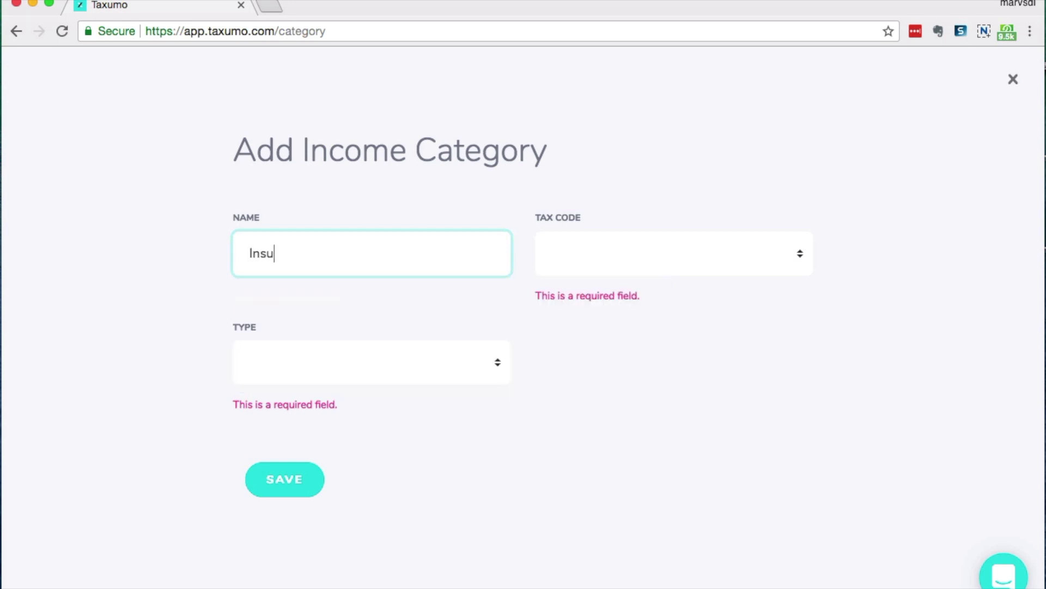
{"action": "type", "text": "rance - Comissions"}
Assign tax code PT010 and type Sales to the new income category, save it, and look over the income category list.
{"action": "left_click", "coordinate": [624, 271]}
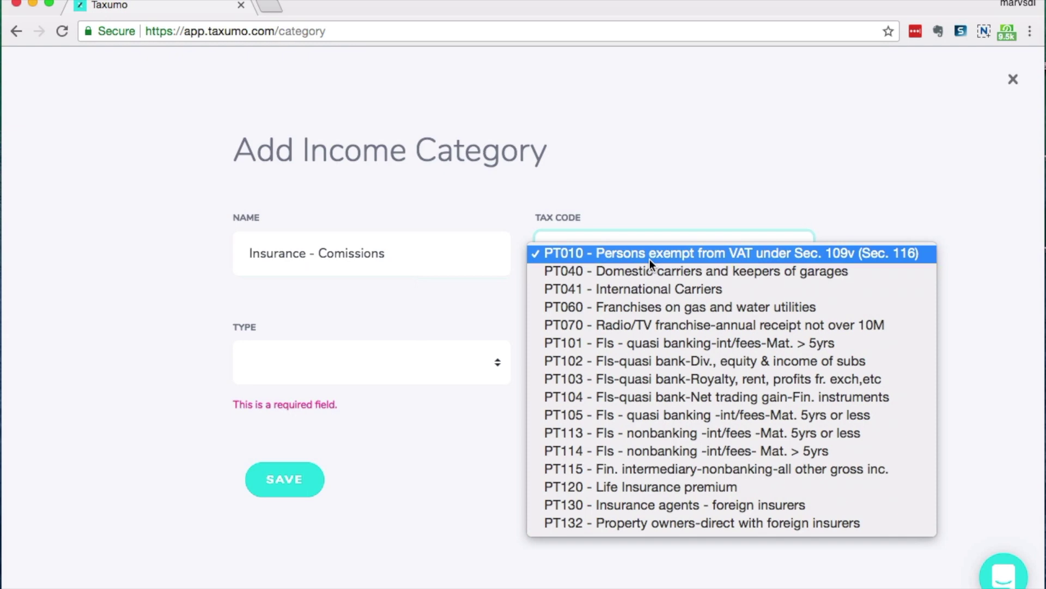
{"action": "left_click", "coordinate": [650, 259]}
{"action": "left_click", "coordinate": [672, 334]}
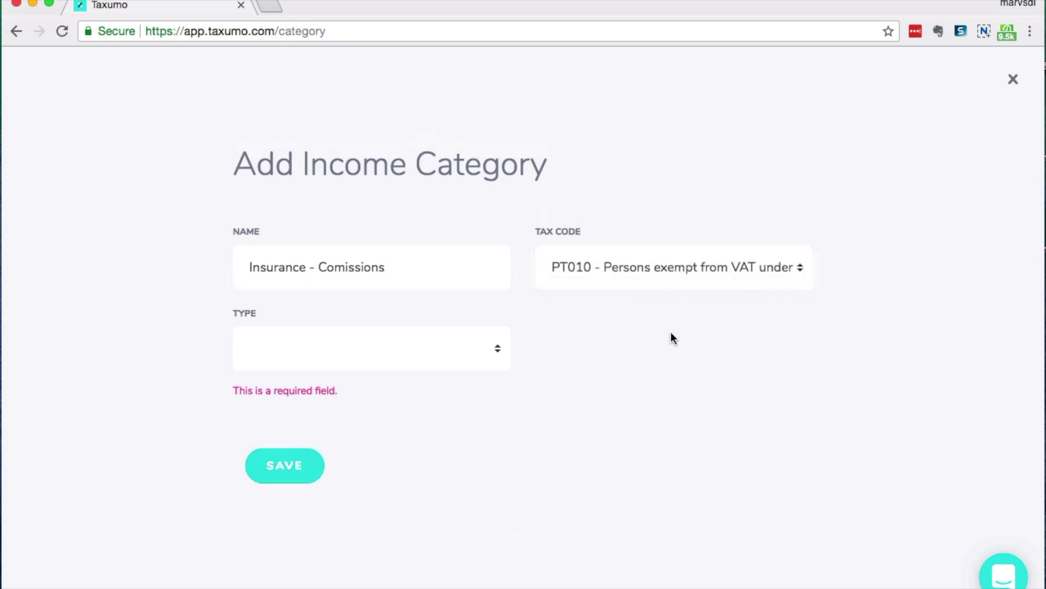
{"action": "left_click", "coordinate": [491, 353]}
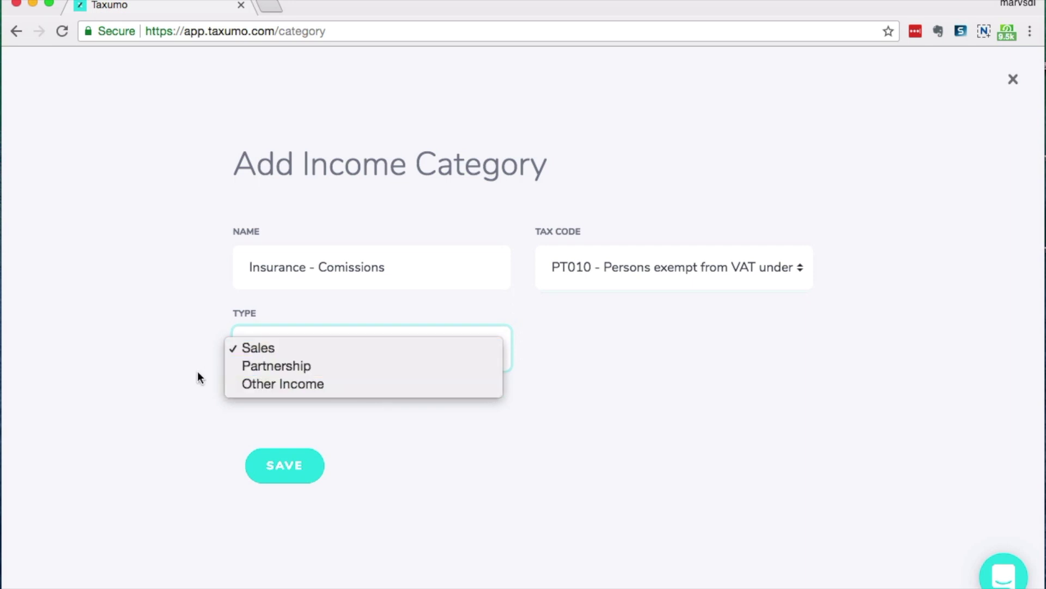
{"action": "left_click", "coordinate": [287, 352]}
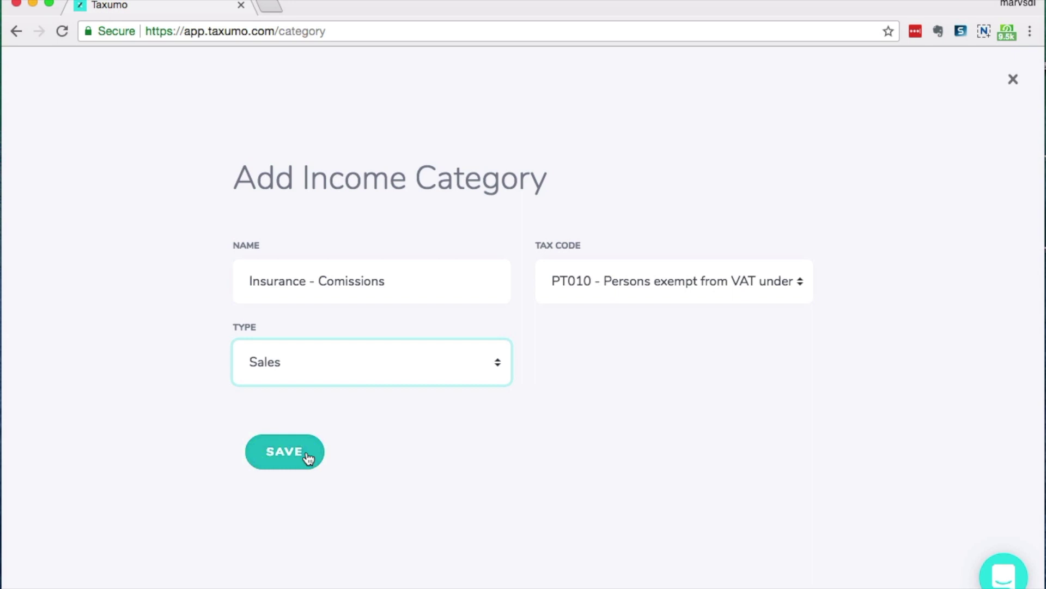
{"action": "left_click", "coordinate": [285, 452]}
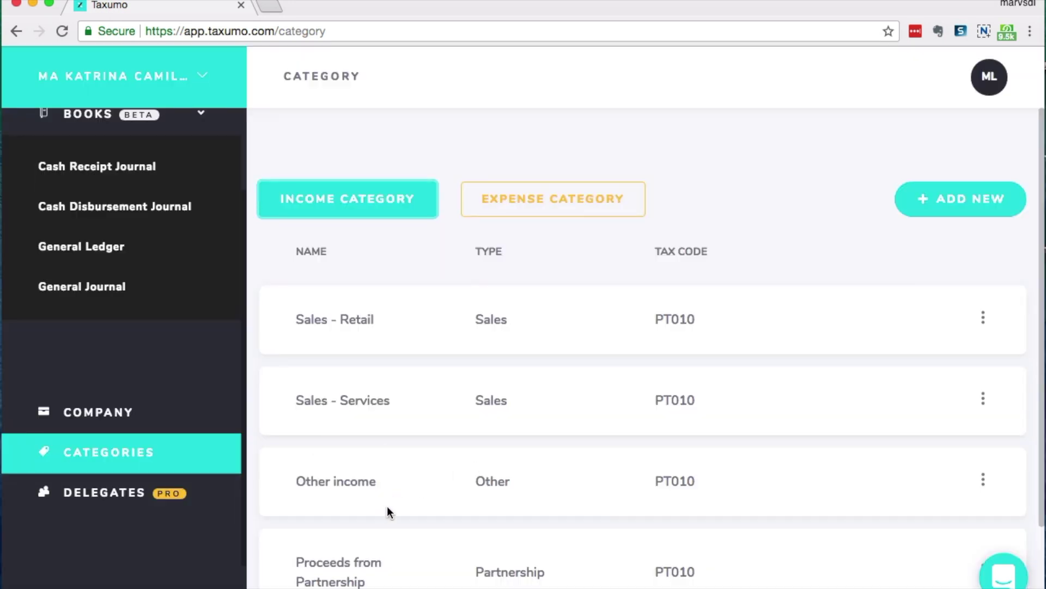
{"action": "left_click_drag", "start_coordinate": [1042, 448], "coordinate": [1042, 568]}
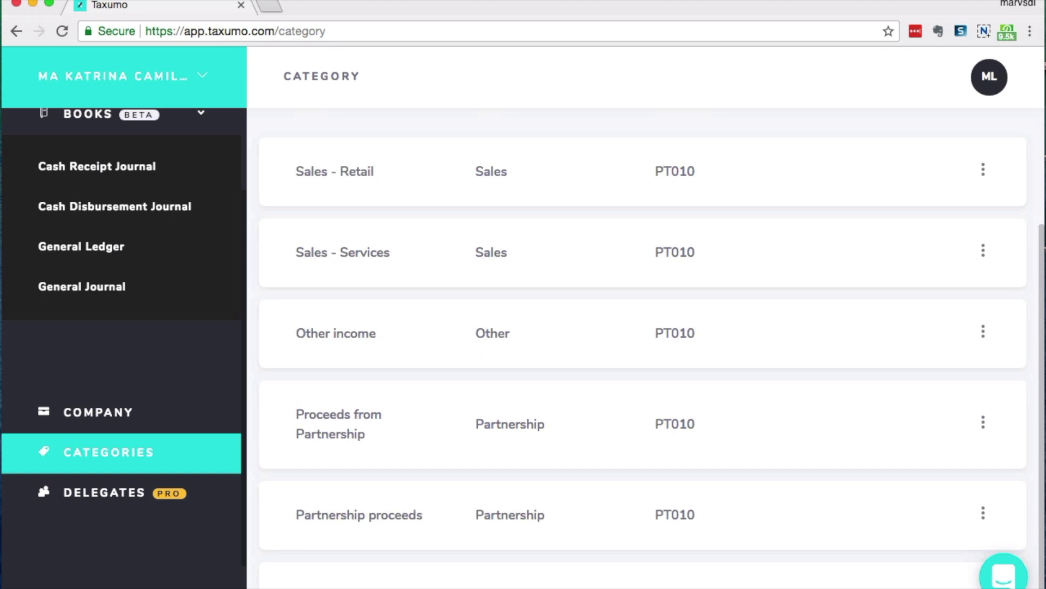
{"action": "left_click_drag", "start_coordinate": [1042, 523], "coordinate": [1041, 417]}
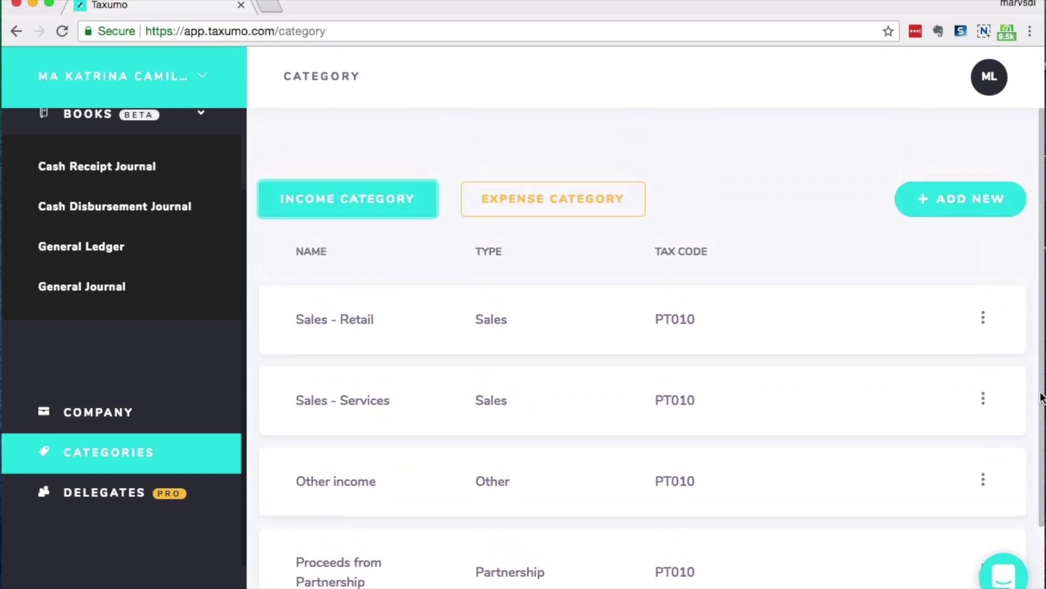
Show the expense categories and start a new expense category with the type Direct.
{"action": "left_click", "coordinate": [612, 214]}
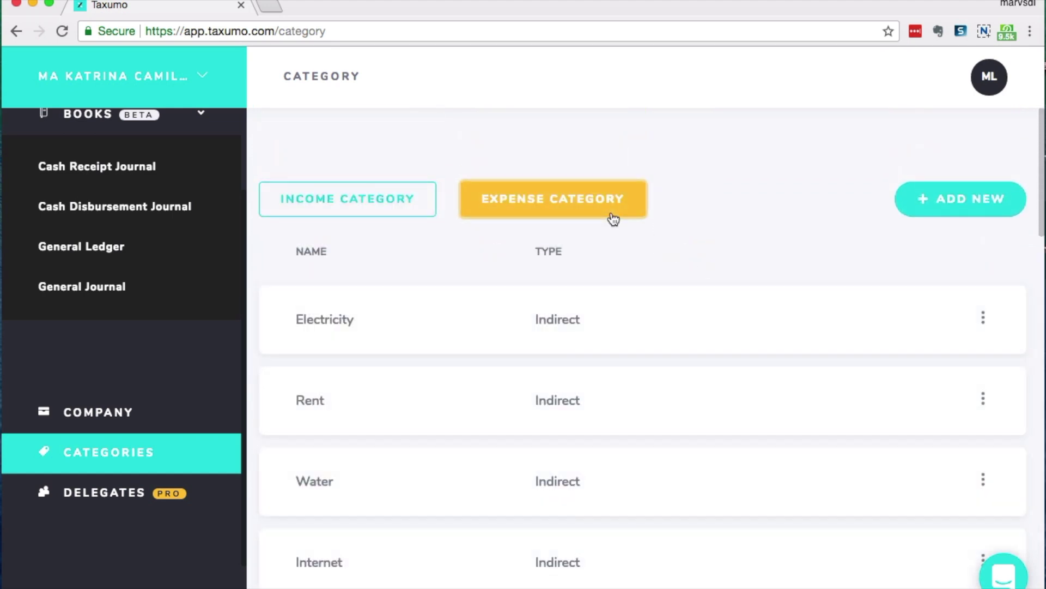
{"action": "left_click", "coordinate": [1002, 215]}
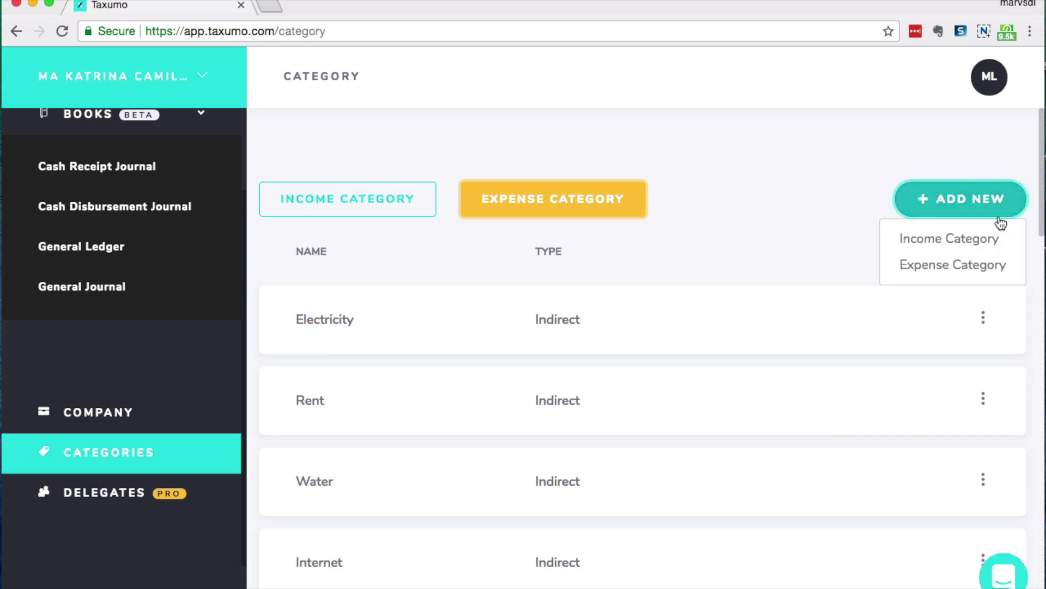
{"action": "left_click", "coordinate": [998, 268]}
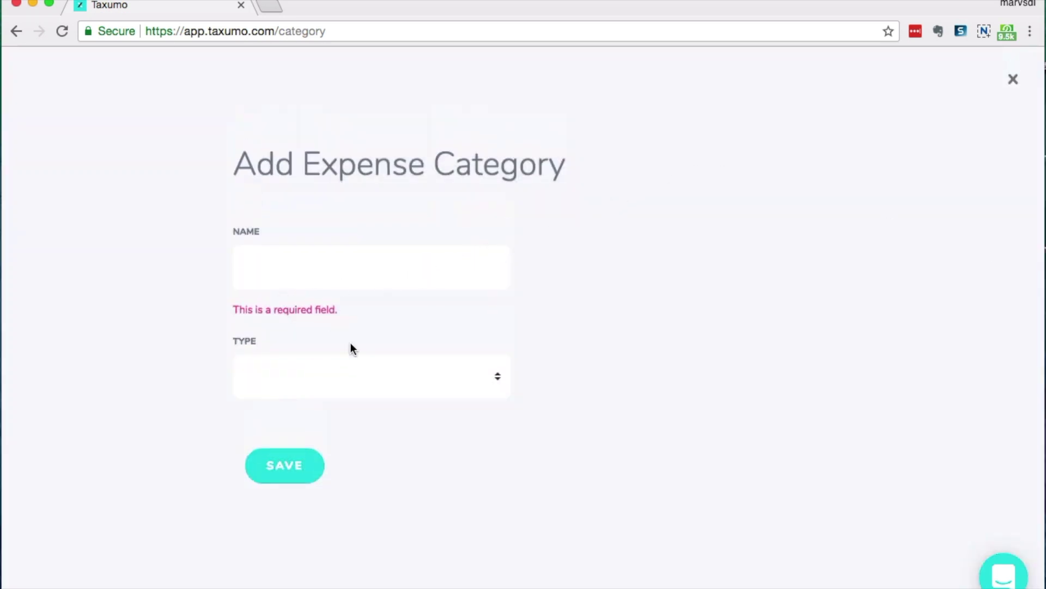
{"action": "left_click", "coordinate": [476, 385]}
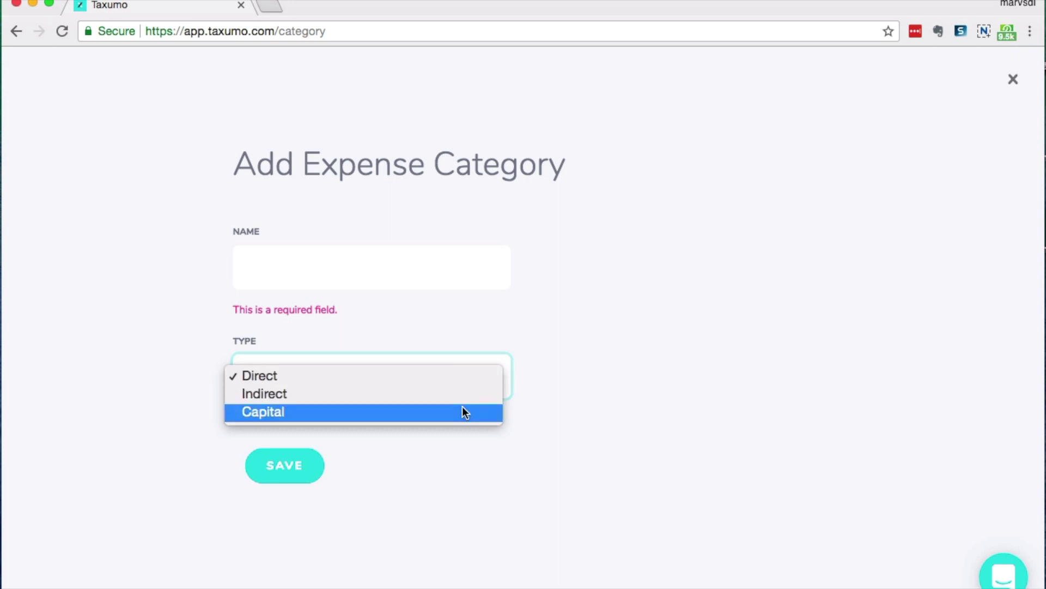
{"action": "left_click", "coordinate": [443, 273]}
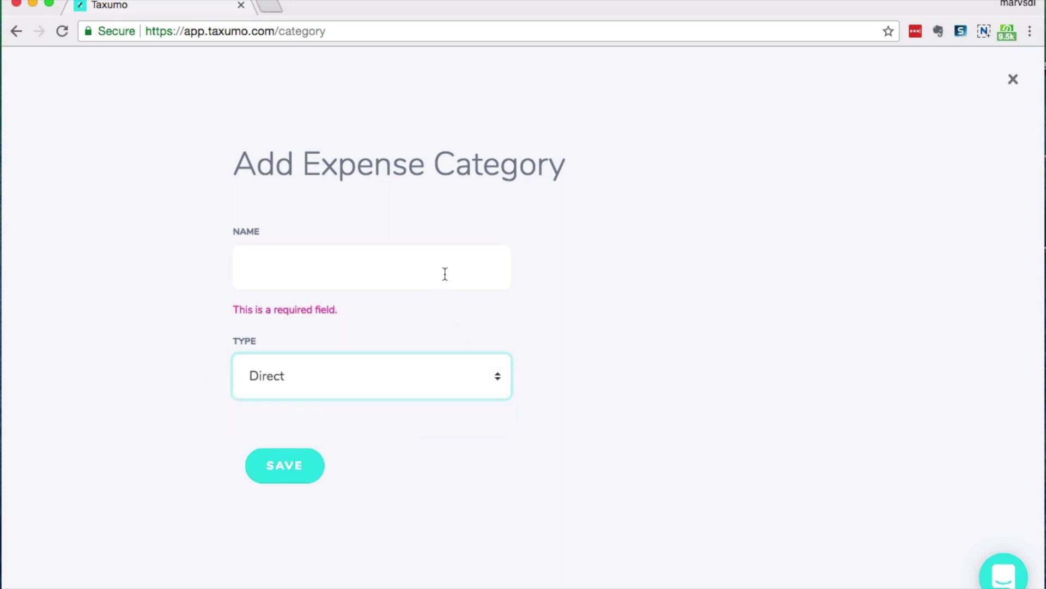
Name the new expense category "Workshop" and set its type to Indirect.
{"action": "left_click", "coordinate": [467, 269]}
{"action": "type", "text": "W"}
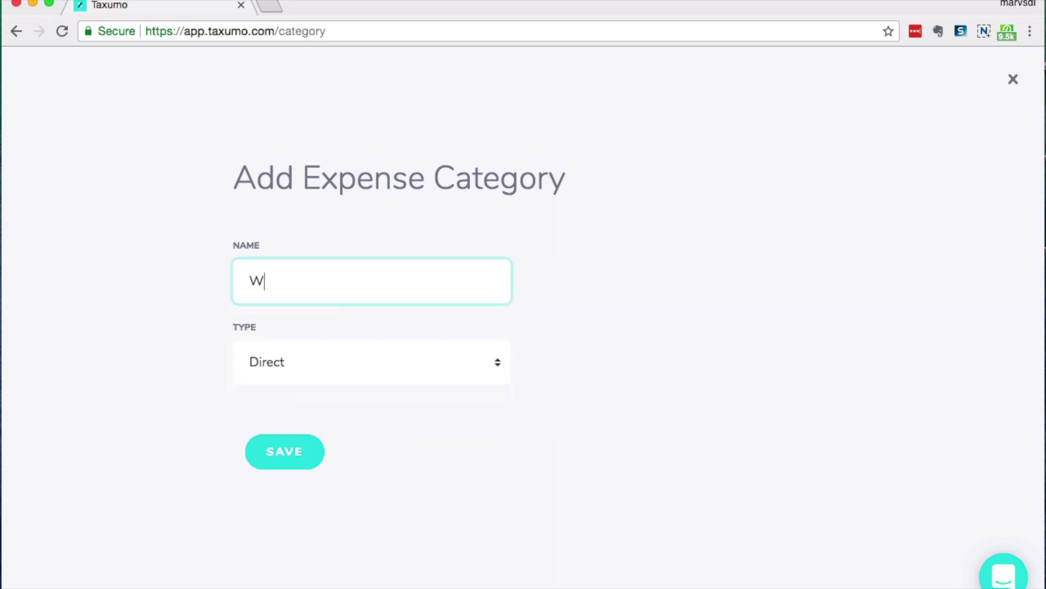
{"action": "type", "text": "orkshop"}
{"action": "left_click", "coordinate": [465, 360]}
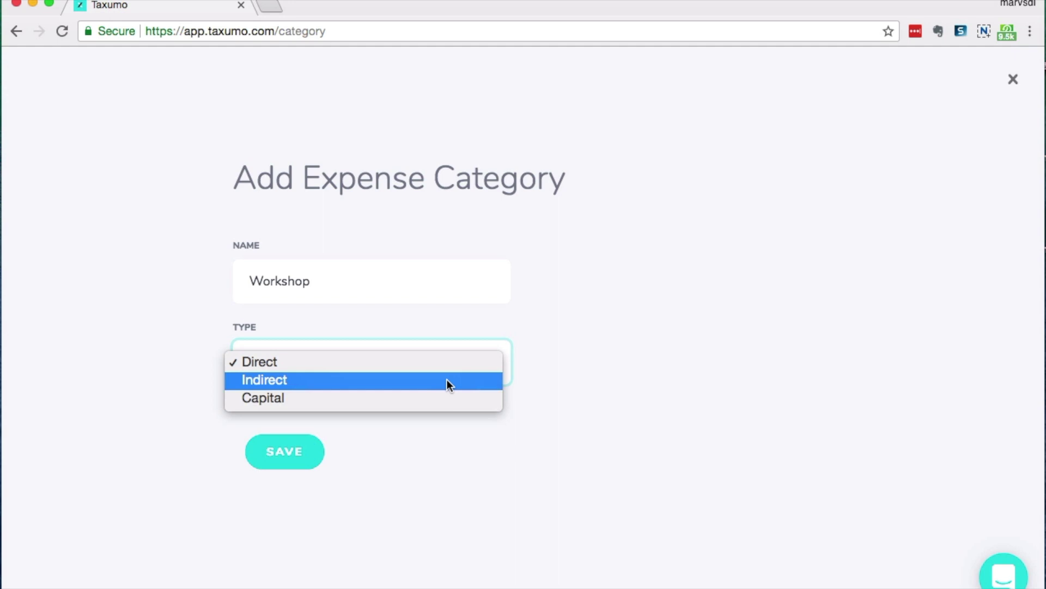
{"action": "left_click", "coordinate": [447, 380]}
Replace the expense category's name with "Lunch Out with clients".
{"action": "left_click", "coordinate": [372, 291]}
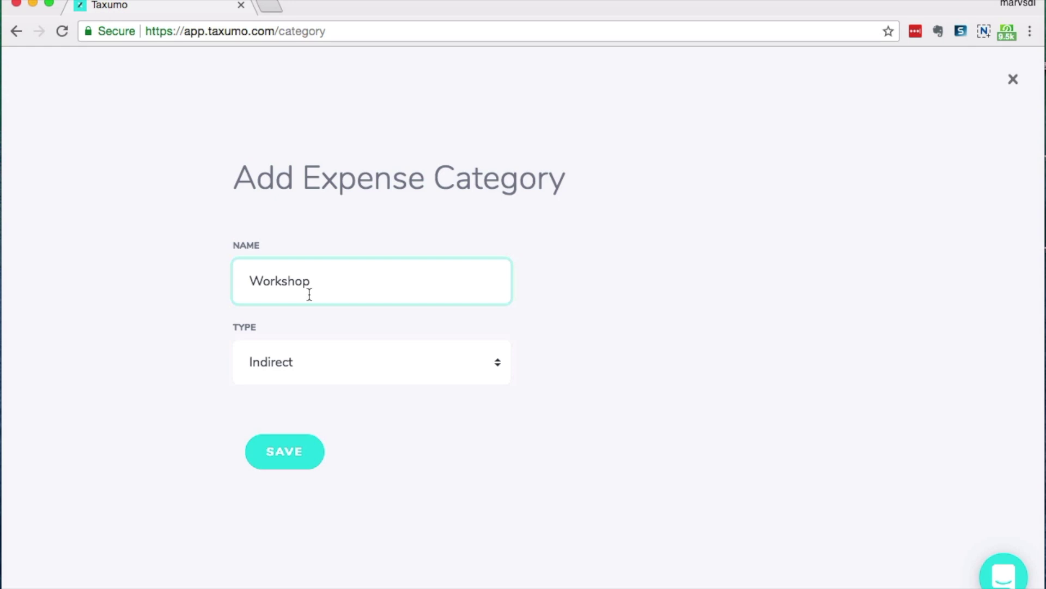
{"action": "key", "text": "BackSpace"}
{"action": "key", "text": "BackSpace"}
{"action": "key", "text": "BackSpace"}
{"action": "key", "text": "BackSpace"}
{"action": "key", "text": "BackSpace"}
{"action": "key", "text": "BackSpace"}
{"action": "key", "text": "BackSpace"}
{"action": "key", "text": "BackSpace"}
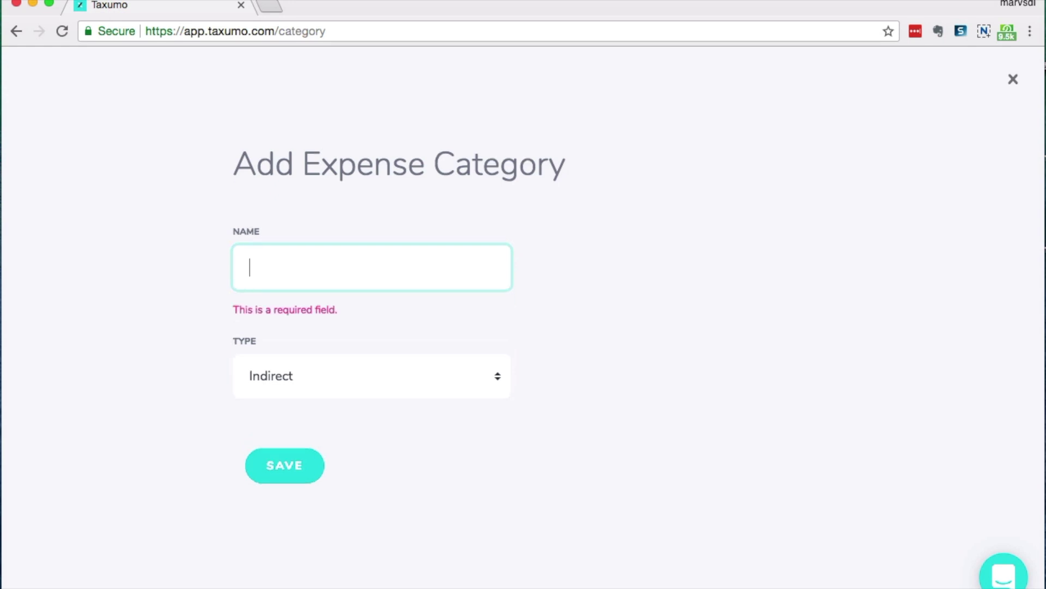
{"action": "type", "text": "Lunch"}
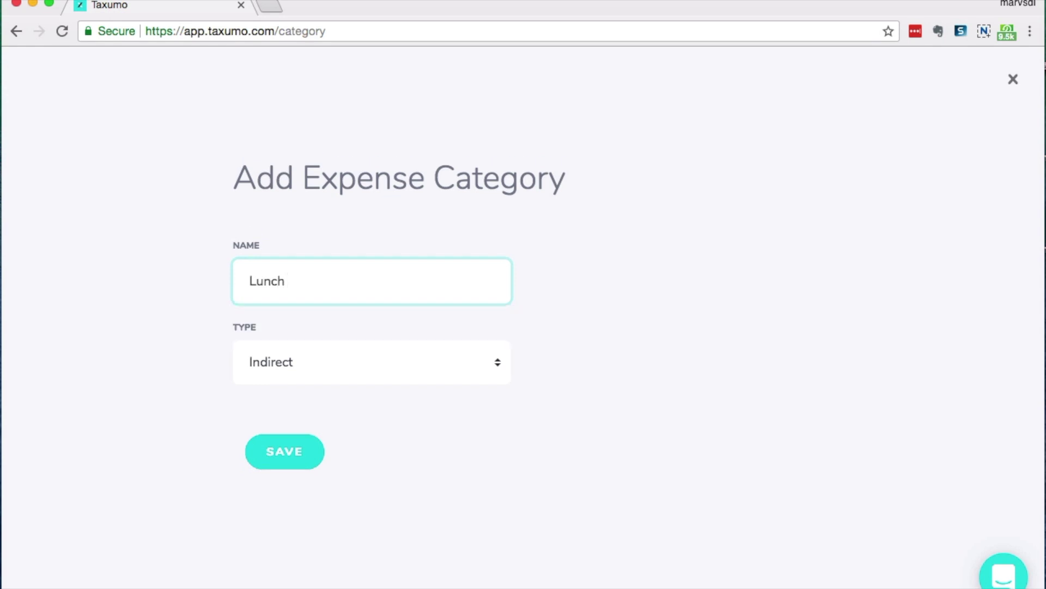
{"action": "type", "text": " Out with clients"}
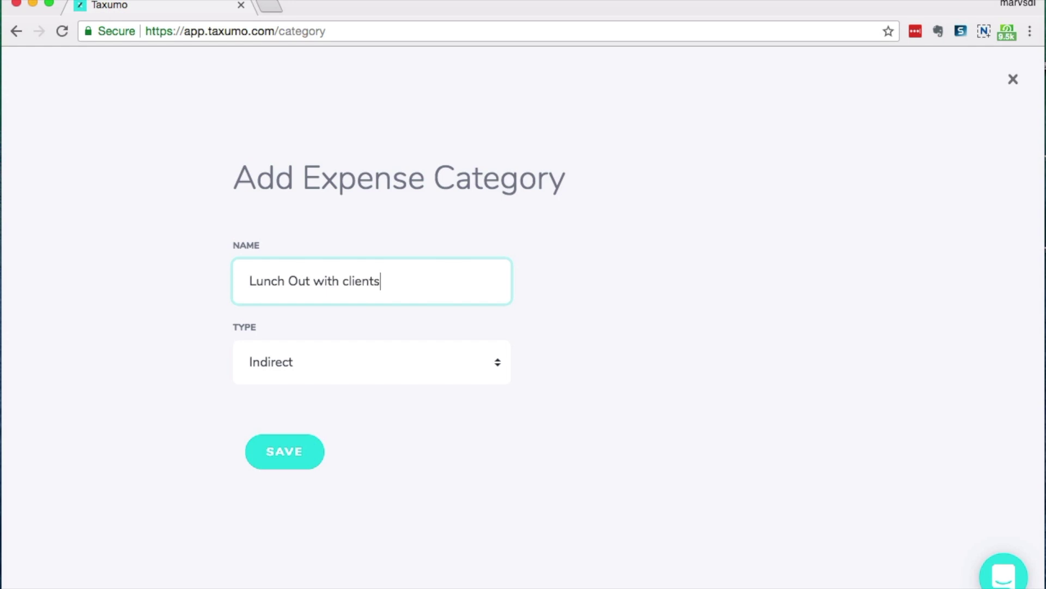
Set the expense category's type to Capital, rename it "Laptop", and save it.
{"action": "left_click", "coordinate": [380, 362]}
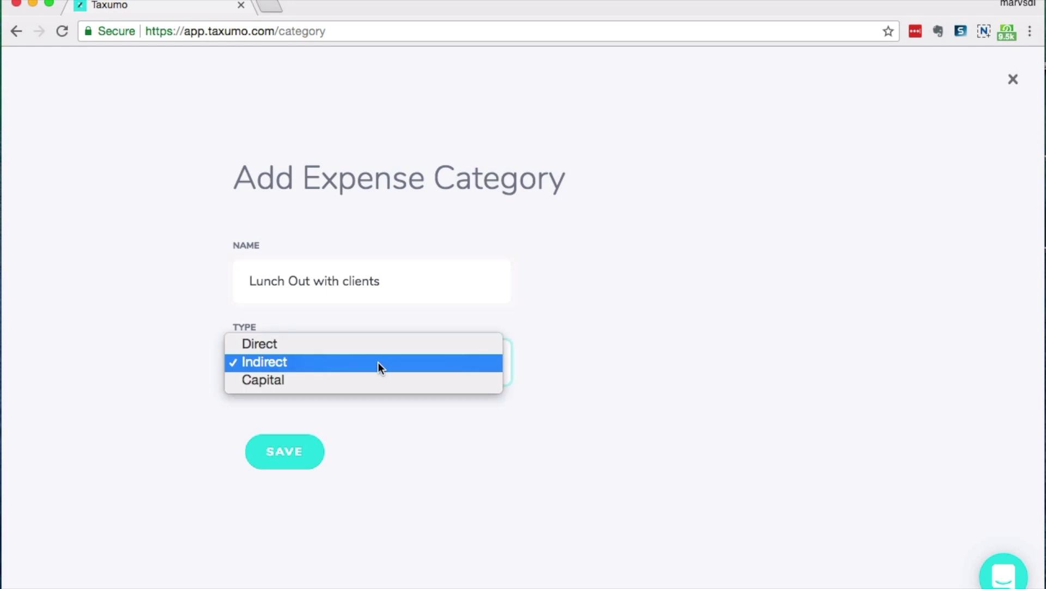
{"action": "left_click", "coordinate": [377, 376]}
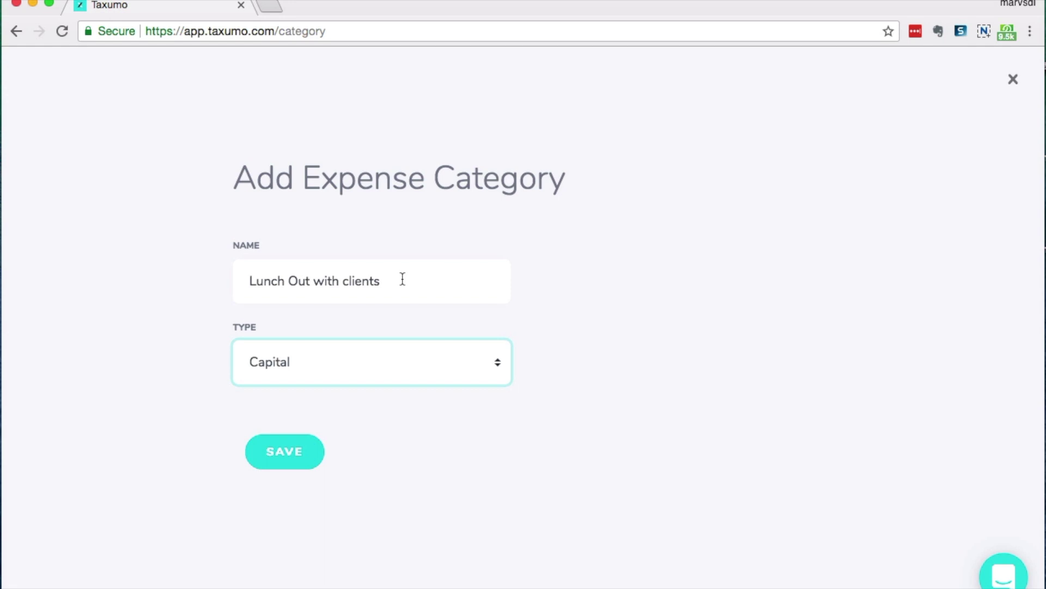
{"action": "left_click", "coordinate": [400, 288]}
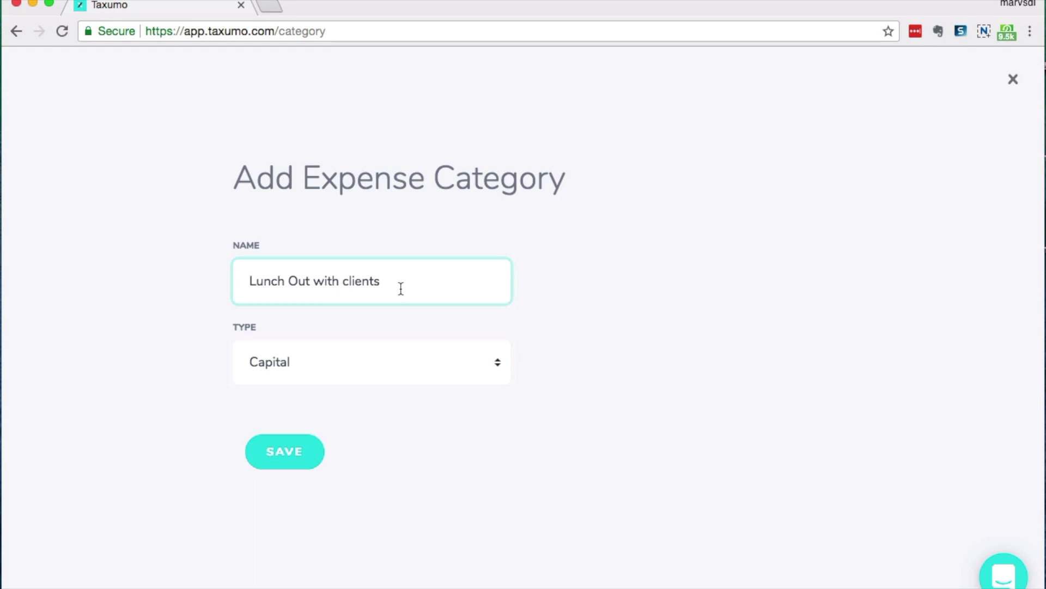
{"action": "left_click_drag", "start_coordinate": [400, 289], "coordinate": [241, 283]}
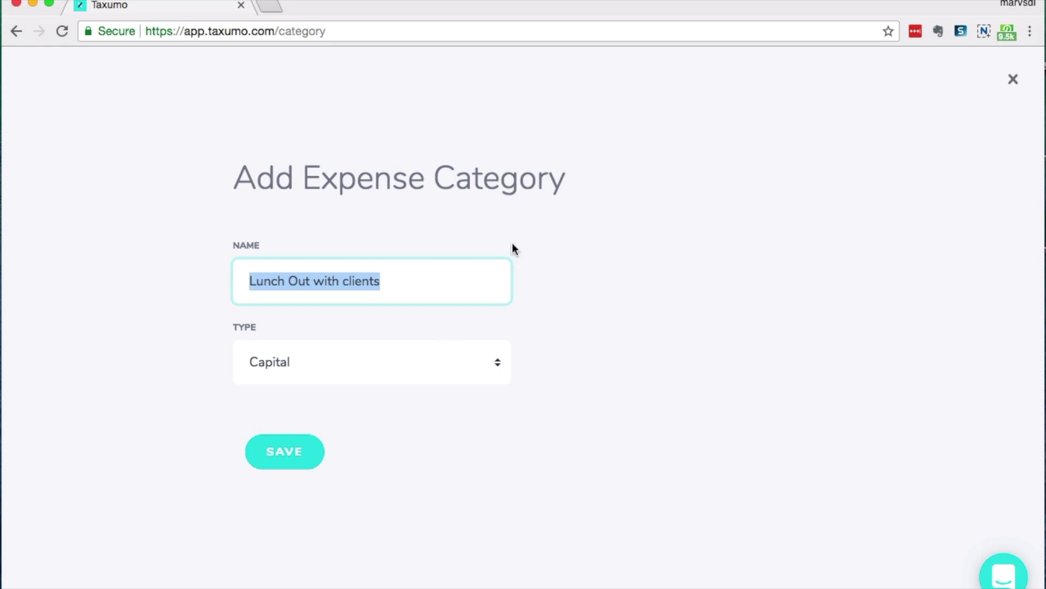
{"action": "type", "text": "Lap"}
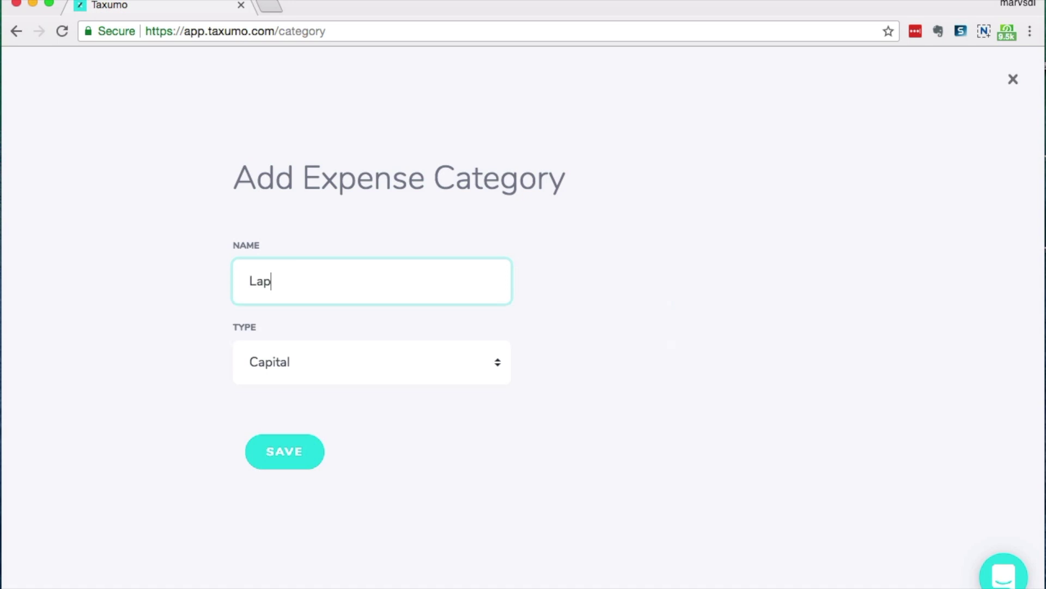
{"action": "type", "text": "top"}
{"action": "left_click", "coordinate": [319, 448]}
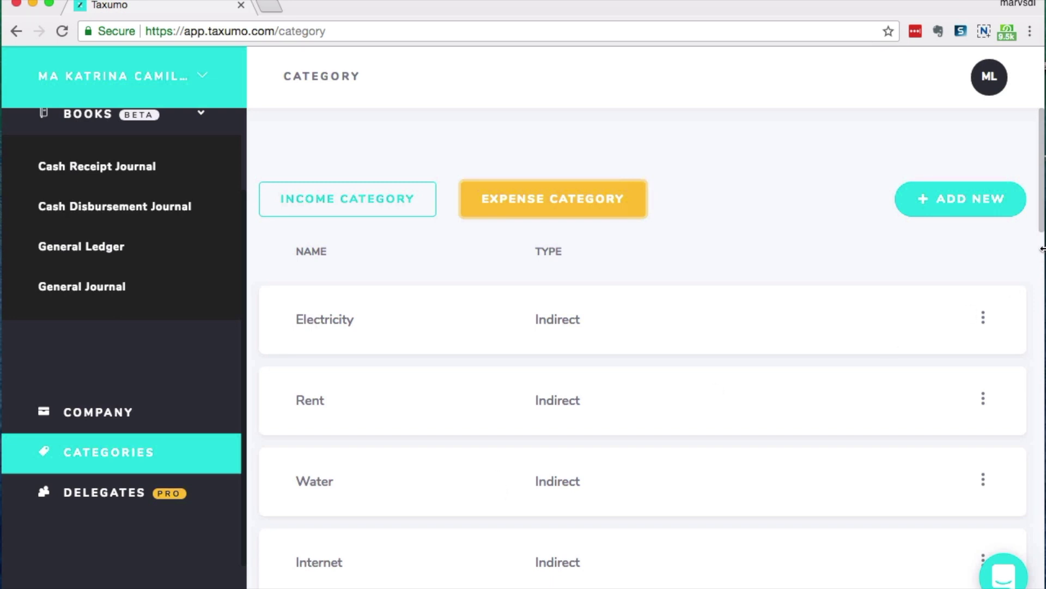
Look through the list of expense categories and their types.
{"action": "left_click_drag", "start_coordinate": [1041, 226], "coordinate": [1042, 584]}
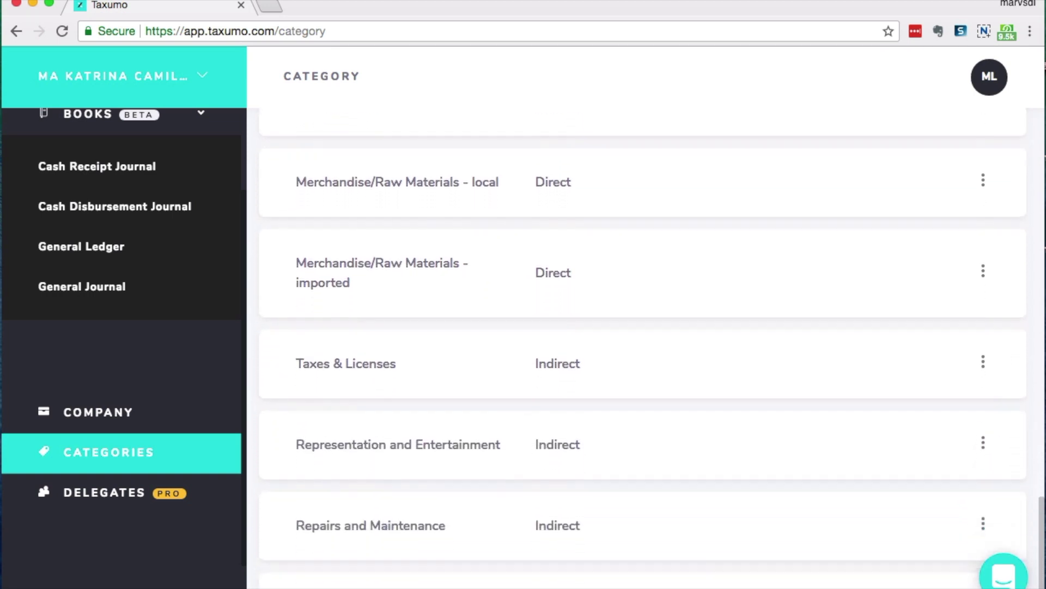
{"action": "scroll", "coordinate": [868, 512], "scroll_direction": "up", "scroll_amount": 15}
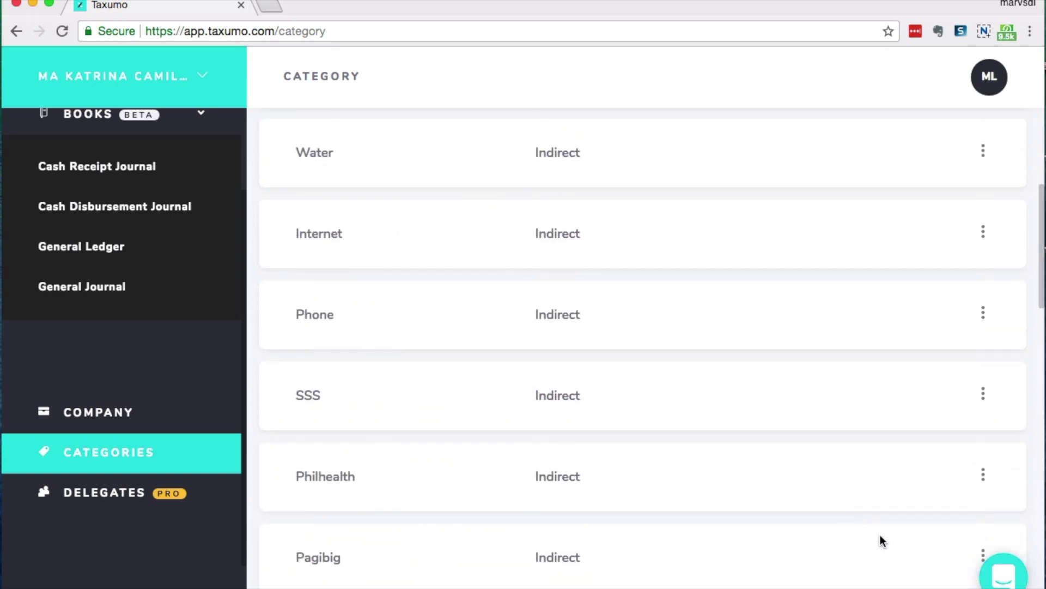
{"action": "scroll", "coordinate": [883, 537], "scroll_direction": "up", "scroll_amount": 6}
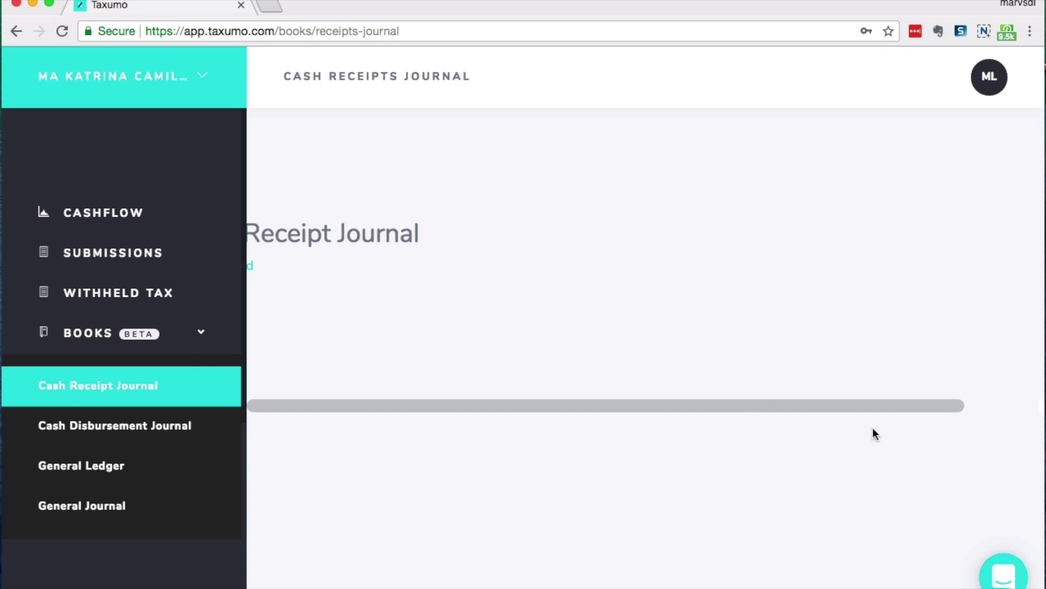
Look over the Cash Receipt Journal page and the list of books, and open the Cash Disbursement Journal.
{"action": "left_click", "coordinate": [970, 408]}
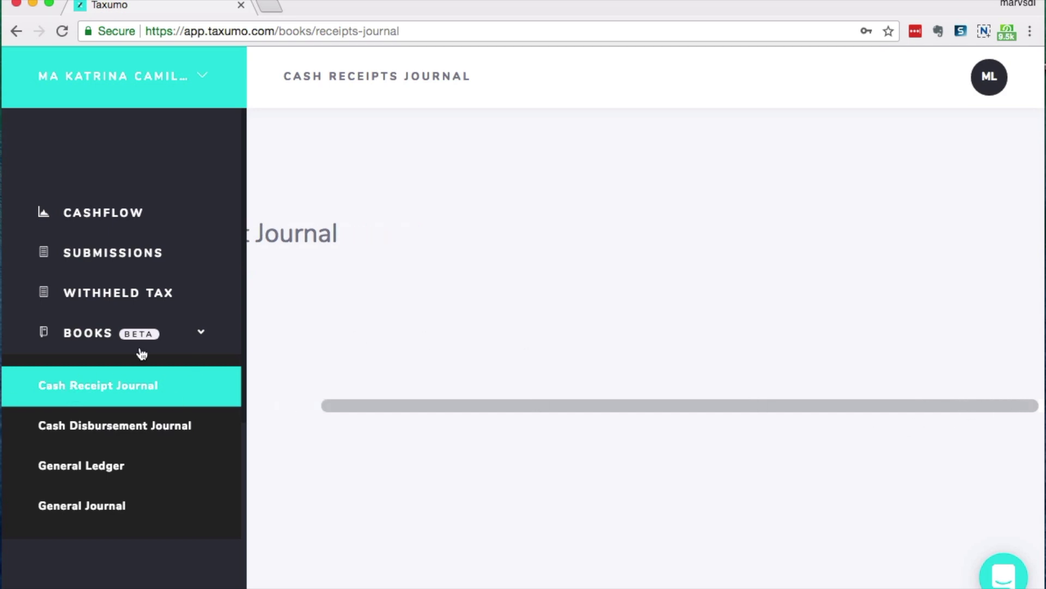
{"action": "left_click", "coordinate": [69, 337]}
{"action": "left_click", "coordinate": [70, 337]}
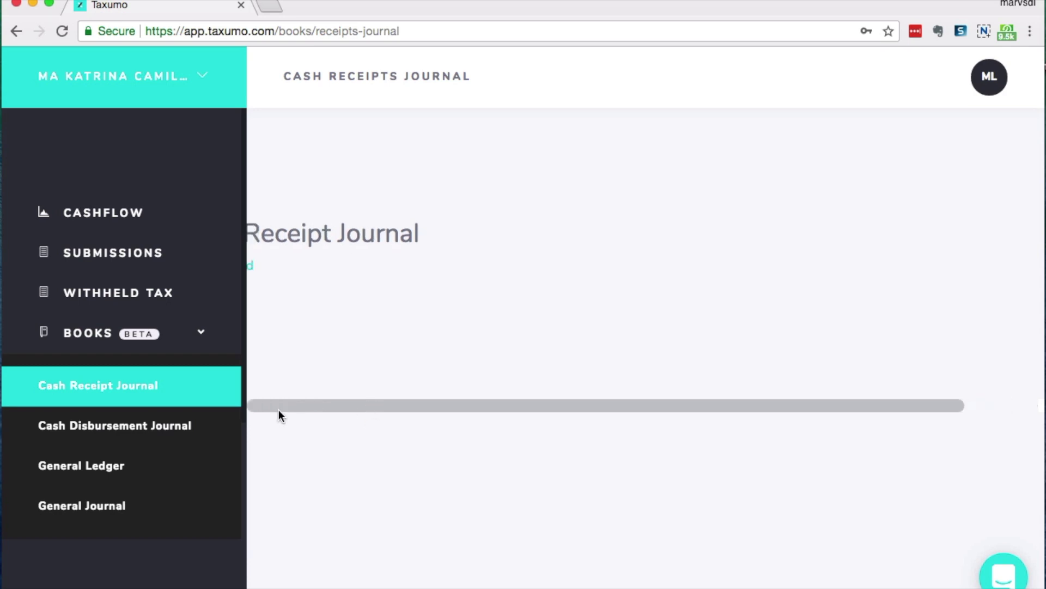
{"action": "left_click", "coordinate": [159, 427]}
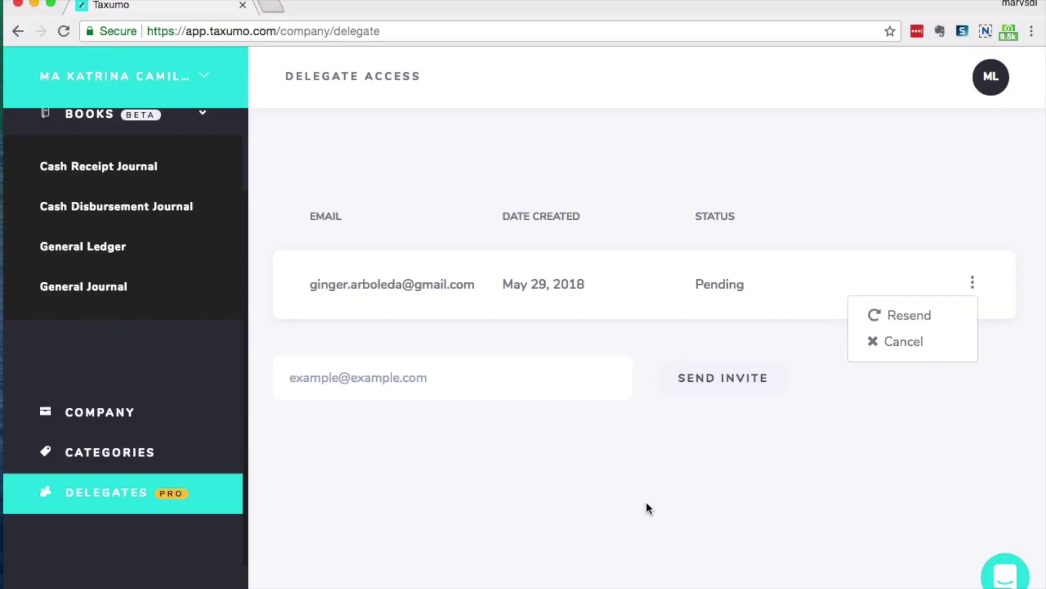
Show the actions available for the pending delegate invitation.
{"action": "left_click", "coordinate": [647, 503]}
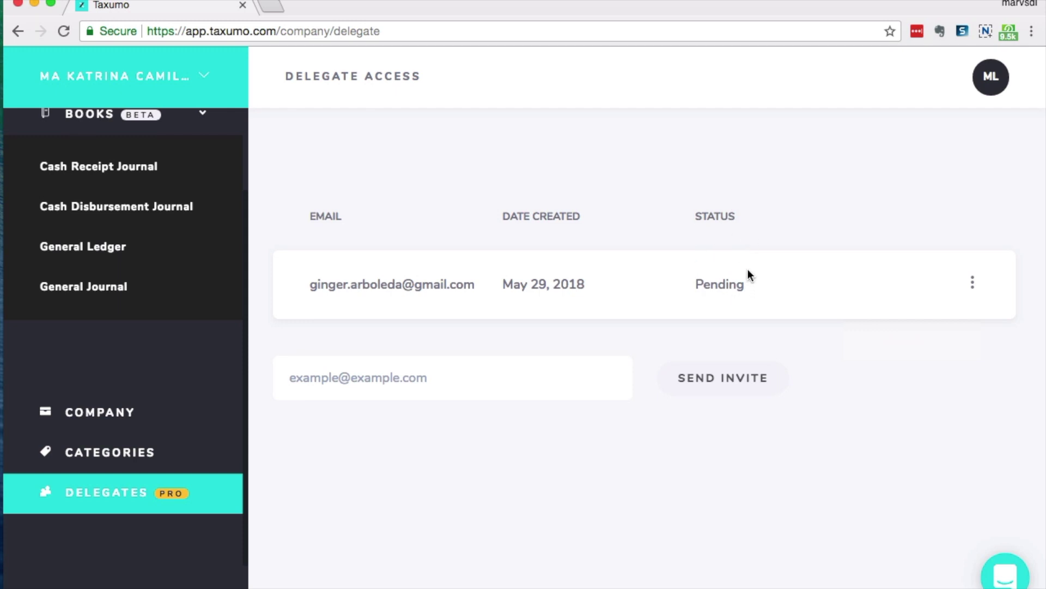
{"action": "left_click", "coordinate": [973, 283]}
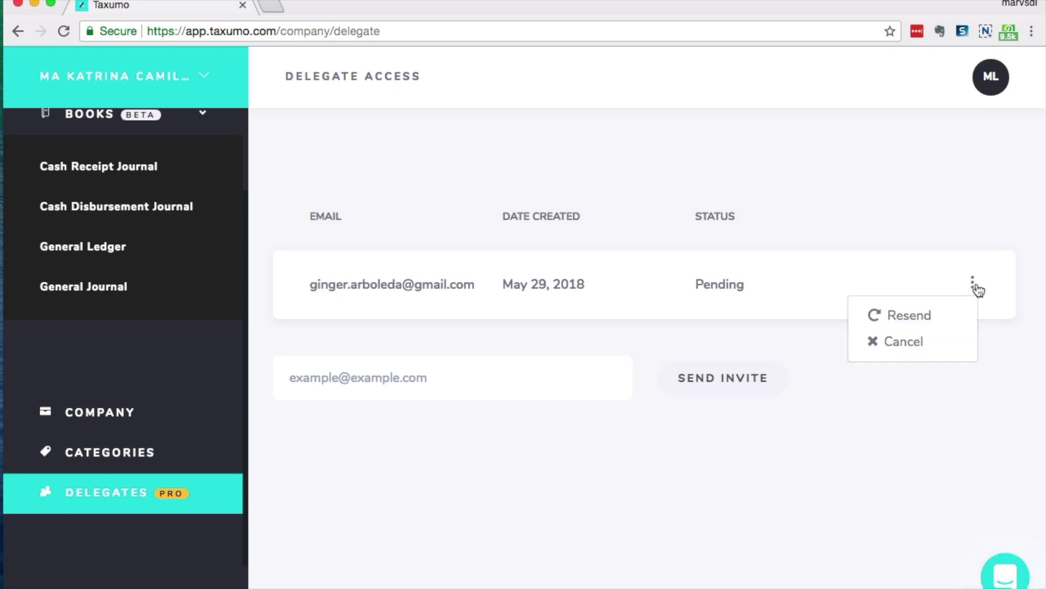